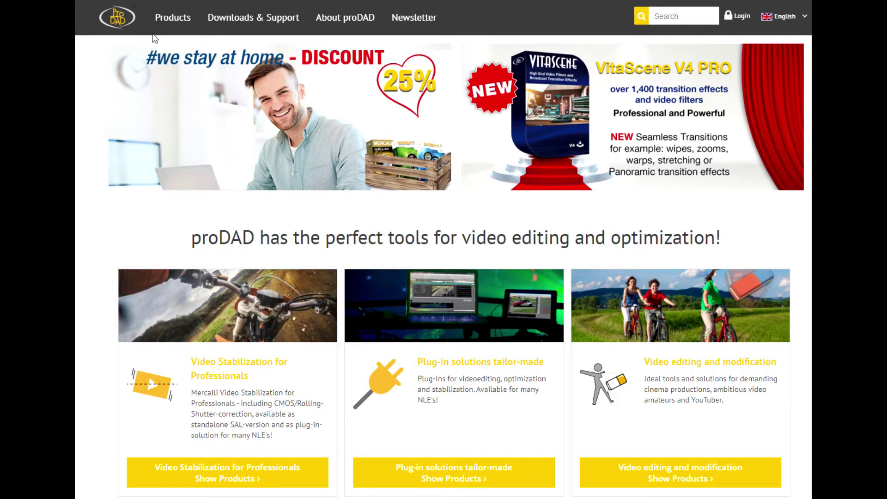
# Step: Move the Vitascene installer past the welcome page, licence terms and default target directory
pyautogui.moveTo(172, 21)
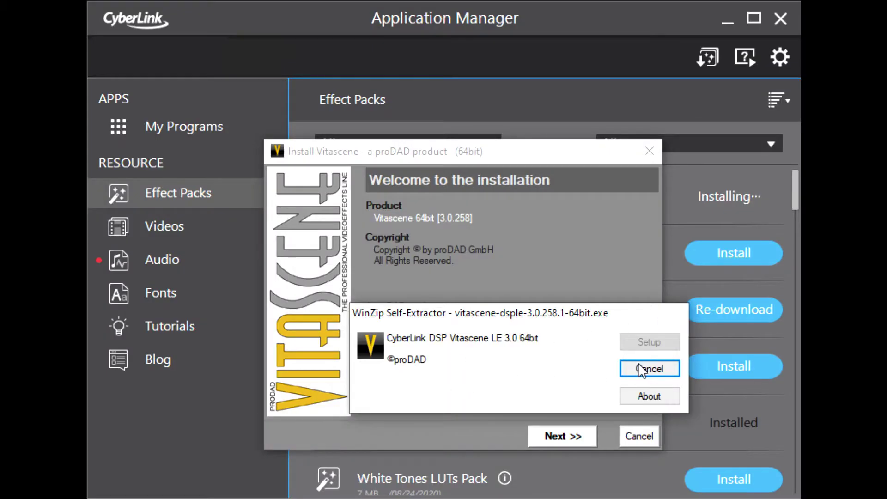
pyautogui.click(552, 157)
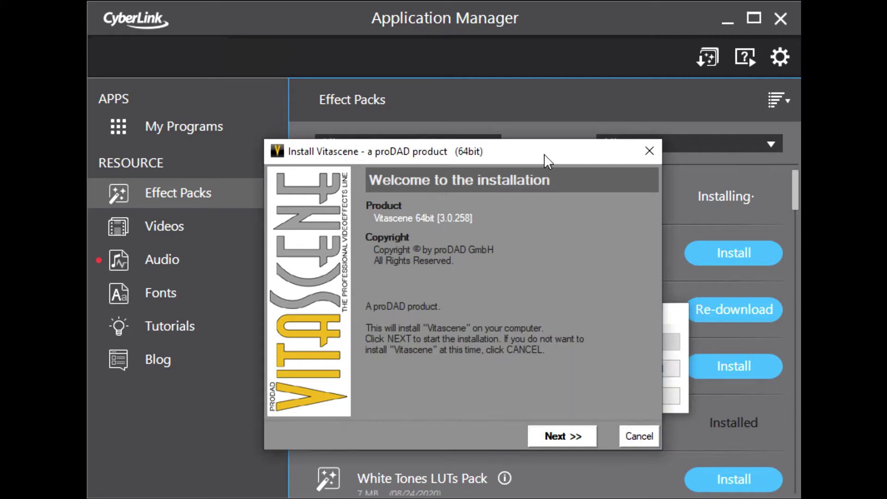
pyautogui.click(560, 435)
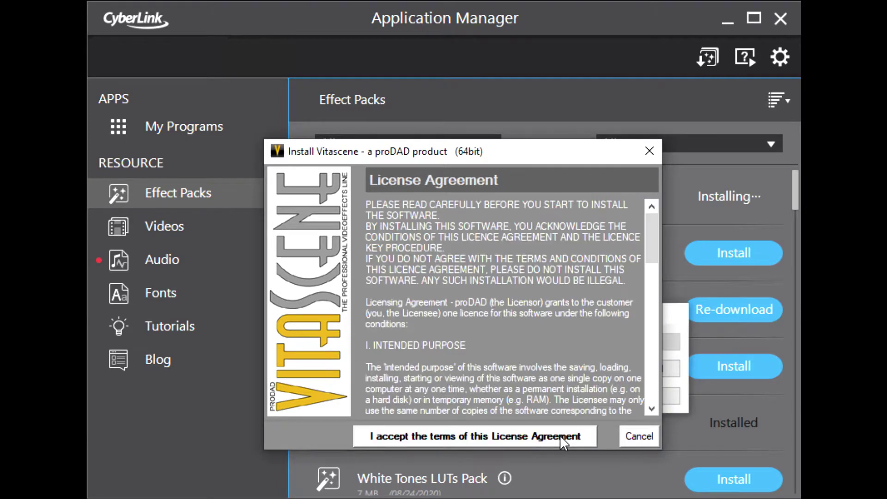
pyautogui.click(560, 436)
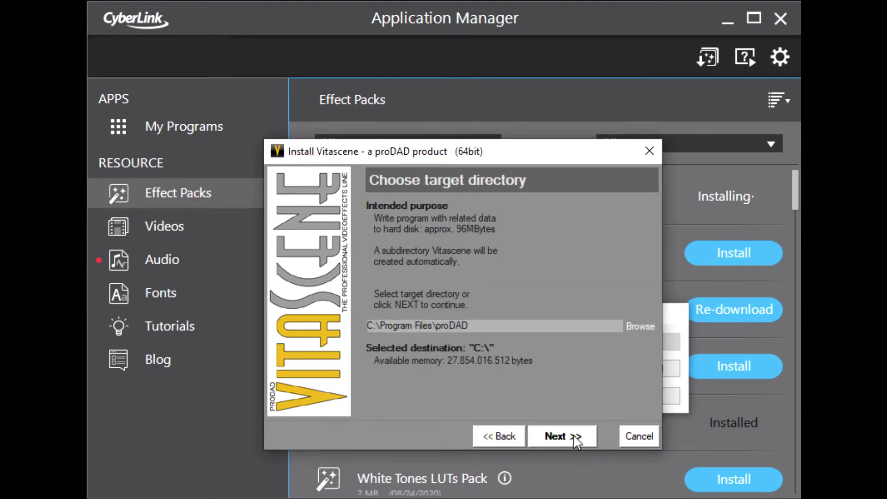
pyautogui.click(573, 438)
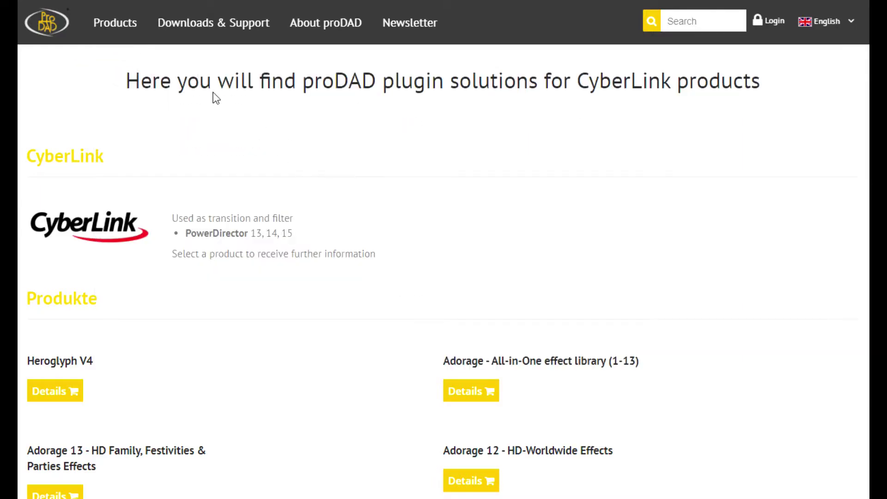
# Step: Choose VitaScene V4 PRO from the proDAD Products mega-menu
pyautogui.moveTo(125, 43)
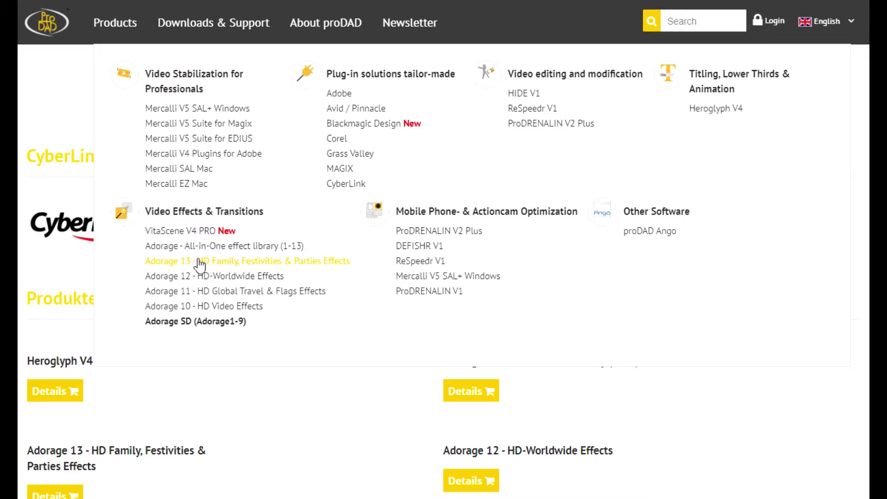
pyautogui.click(180, 232)
# Step: Scroll to the version comparison and highlight the effect counts, including V4 PRO's over 1400
pyautogui.scroll(-9, 168, 233)
pyautogui.scroll(-15, 156, 258)
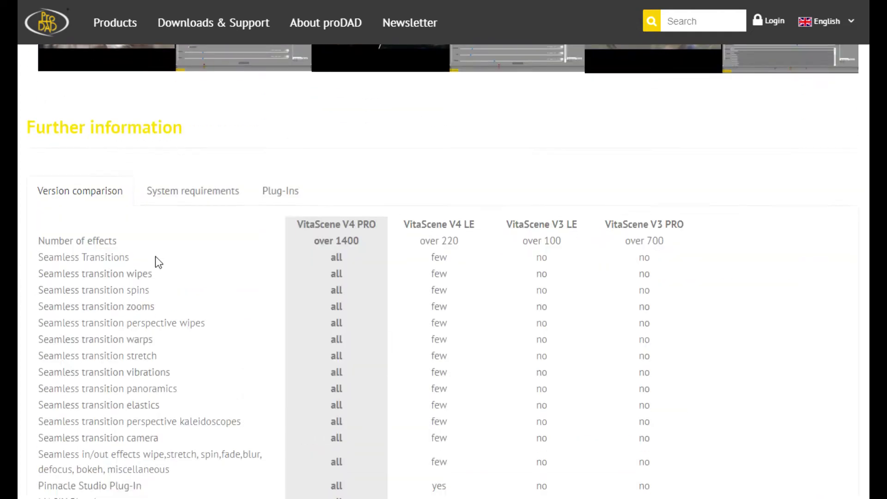
pyautogui.moveTo(522, 113); pyautogui.dragTo(567, 115)
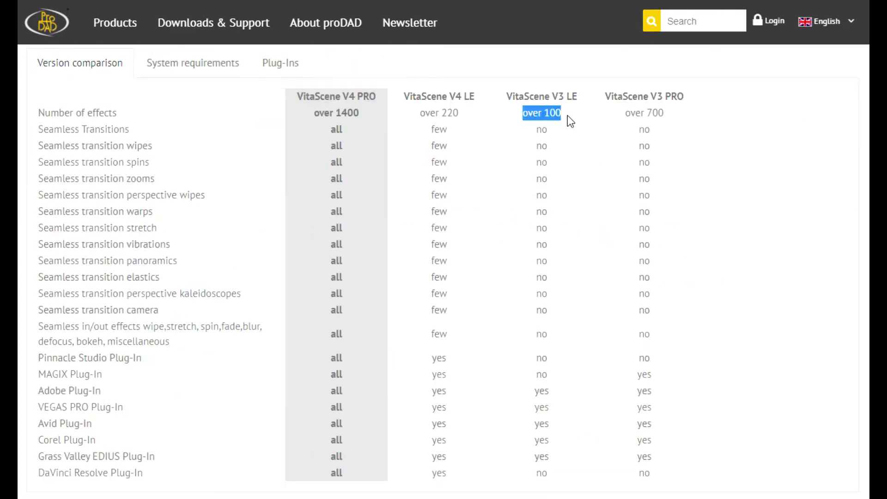
pyautogui.moveTo(314, 113); pyautogui.dragTo(360, 114)
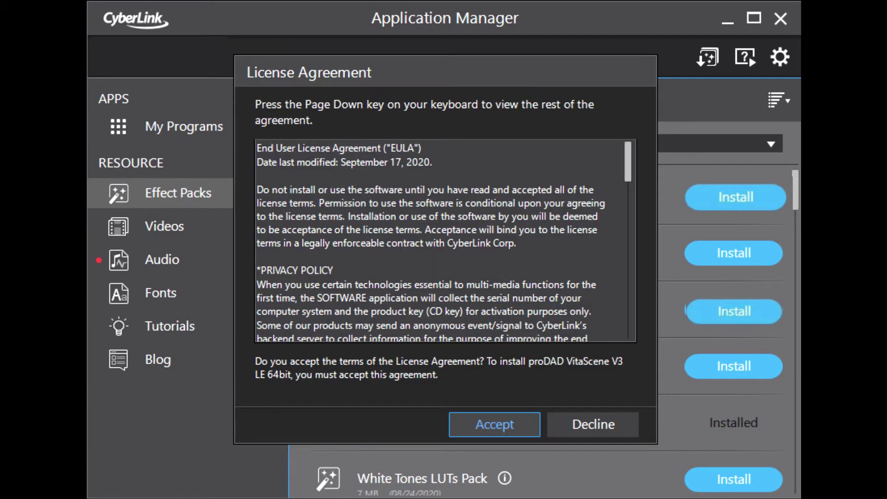
# Step: Accept the licence agreement to start downloading proDAD VitaScene V3 LE 64bit
pyautogui.press('Return')
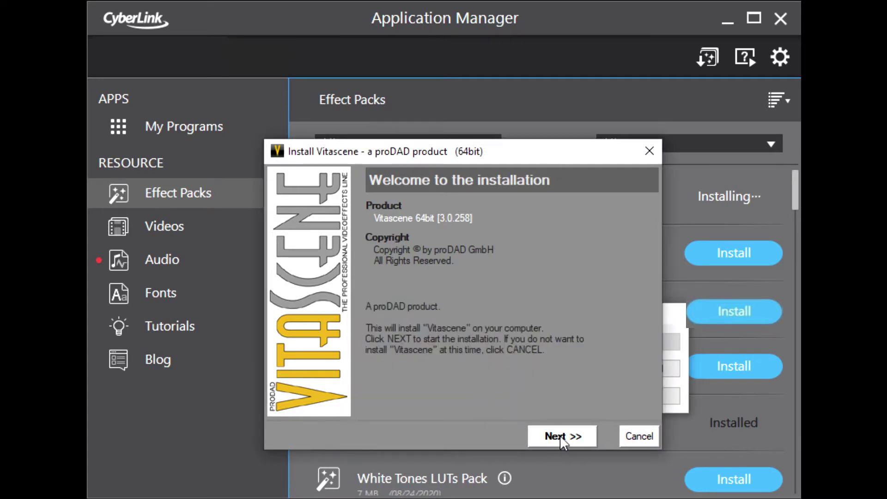
# Step: Install Vitascene 64bit 3.0.258 with the default folder and PowerDirector plug-in, then quit
pyautogui.click(560, 437)
pyautogui.click(562, 437)
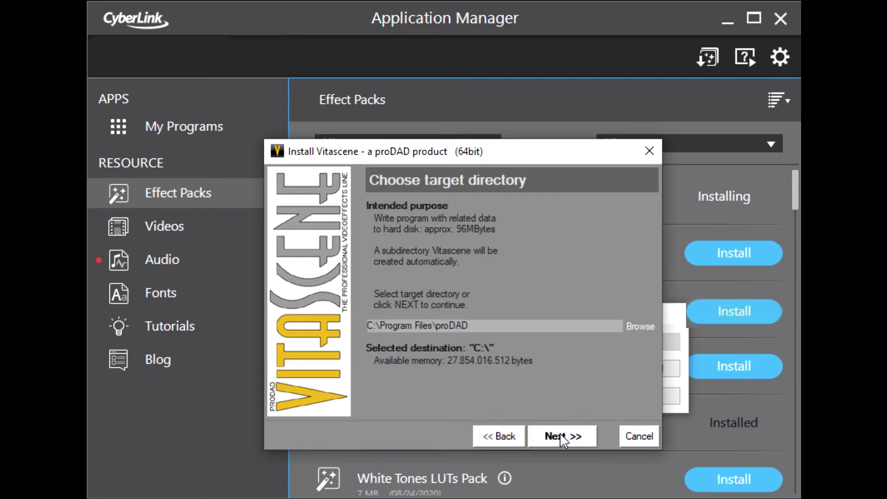
pyautogui.click(574, 437)
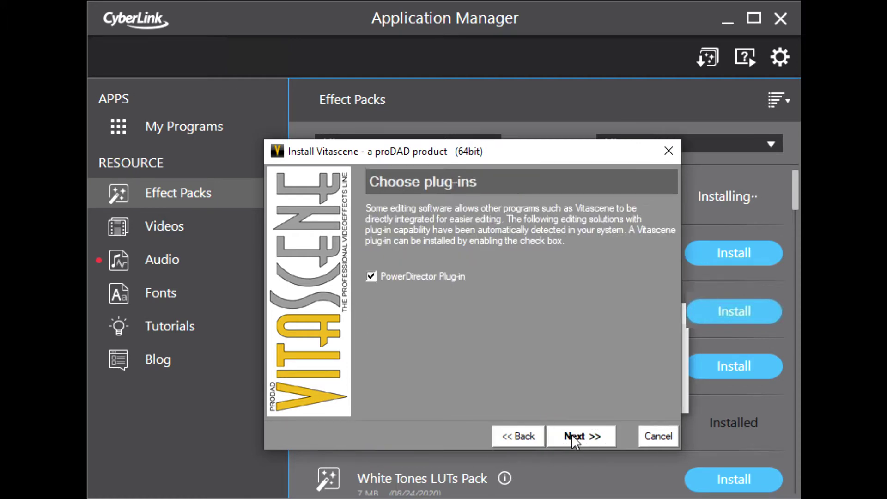
pyautogui.click(573, 437)
pyautogui.click(573, 436)
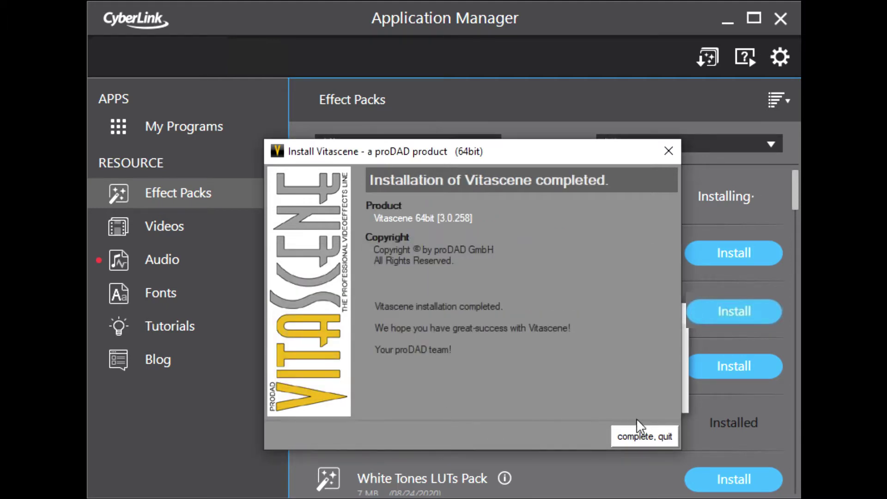
pyautogui.click(647, 436)
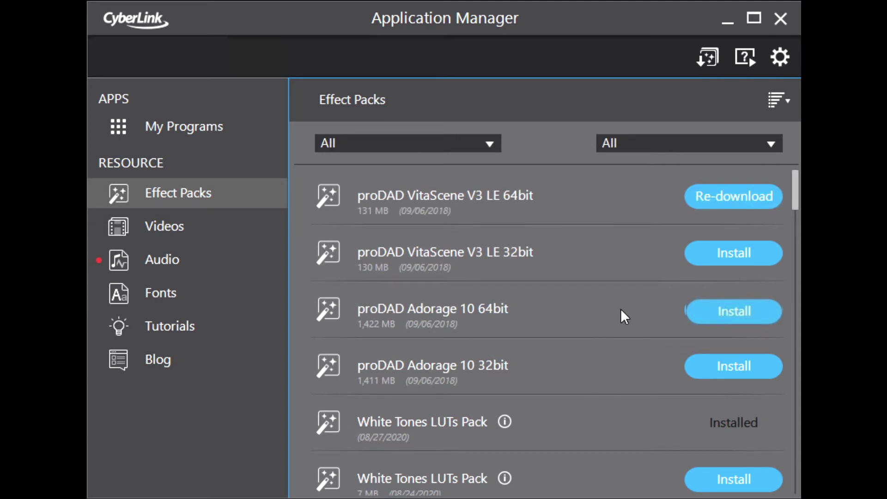
# Step: Install proDAD Adorage 10 64bit with the default folder and PowerDirector plug-in, then quit
pyautogui.click(707, 310)
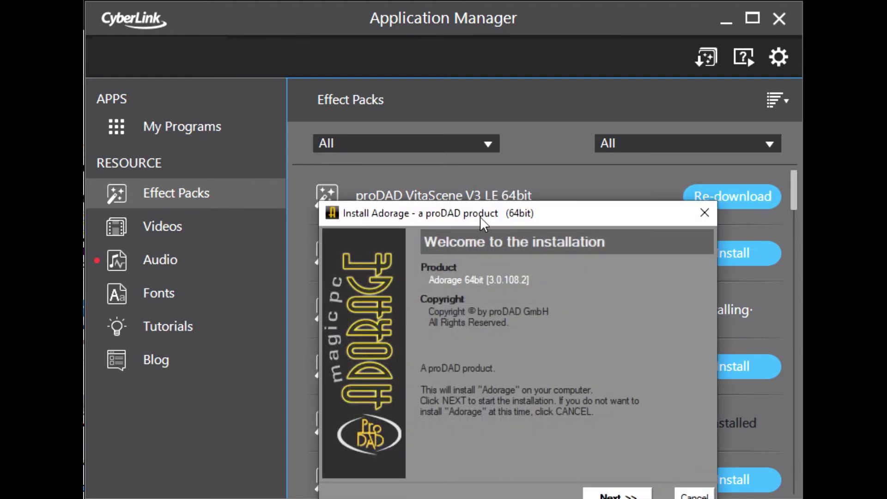
pyautogui.moveTo(492, 220); pyautogui.dragTo(425, 112)
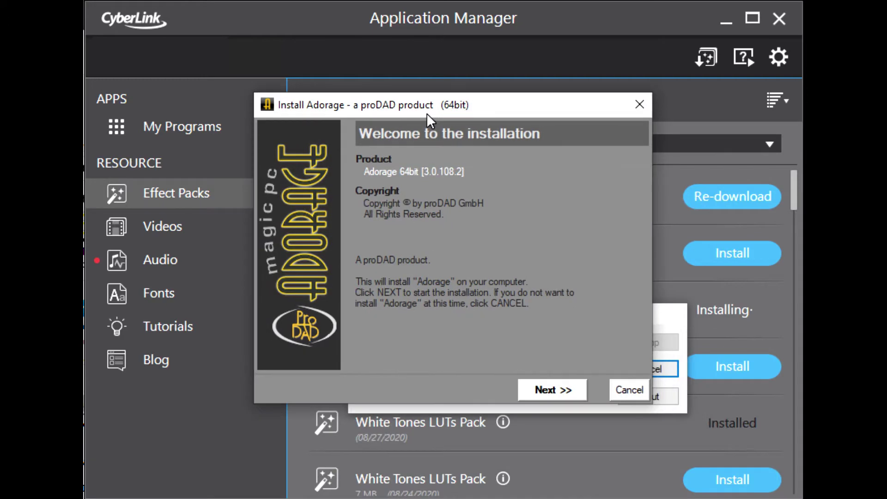
pyautogui.click(544, 390)
pyautogui.click(543, 390)
pyautogui.click(544, 390)
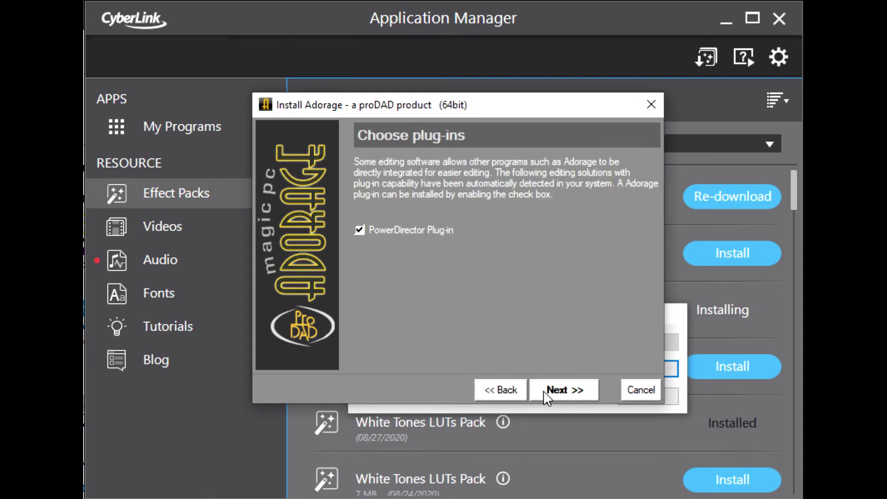
pyautogui.click(557, 391)
pyautogui.click(565, 392)
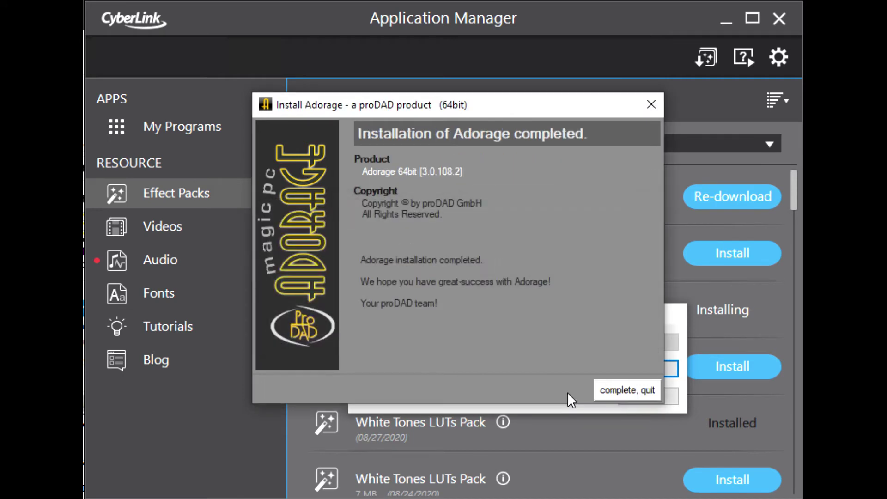
pyautogui.click(622, 390)
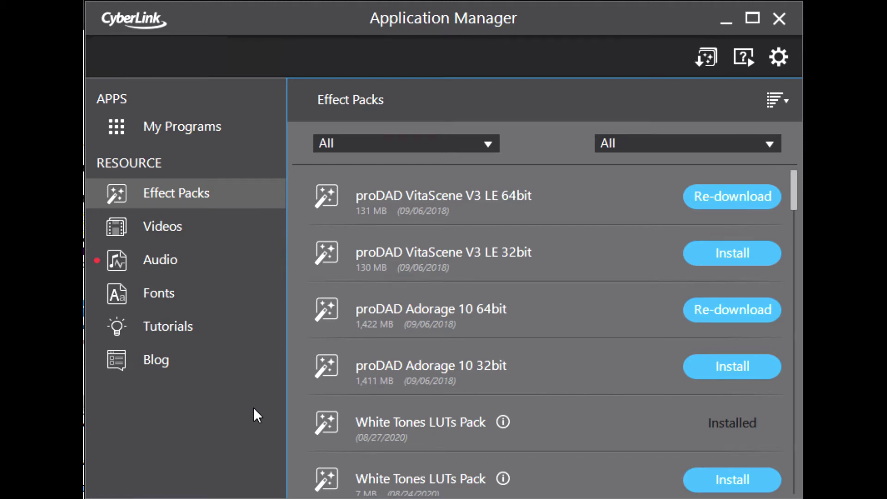
# Step: Launch Director Suite 365 - PowerDirector from My Programs
pyautogui.click(199, 123)
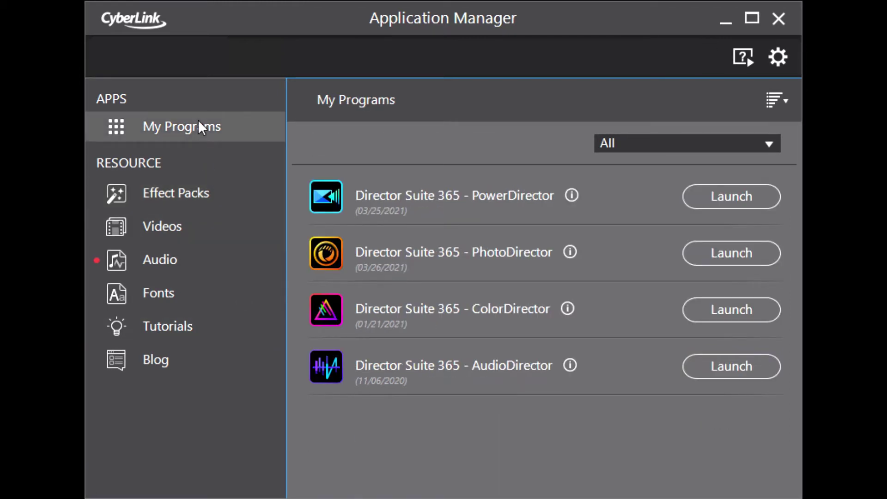
pyautogui.click(731, 201)
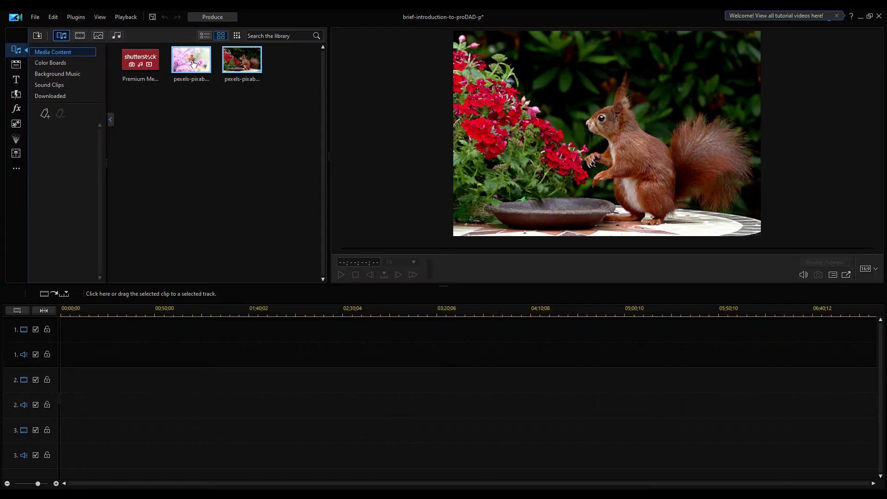
# Step: Place the robin then squirrel photos on video track 1, extending the squirrel clip to about 58 s
pyautogui.moveTo(193, 60); pyautogui.dragTo(111, 330)
pyautogui.moveTo(236, 63); pyautogui.dragTo(111, 329)
pyautogui.moveTo(122, 330); pyautogui.dragTo(170, 332)
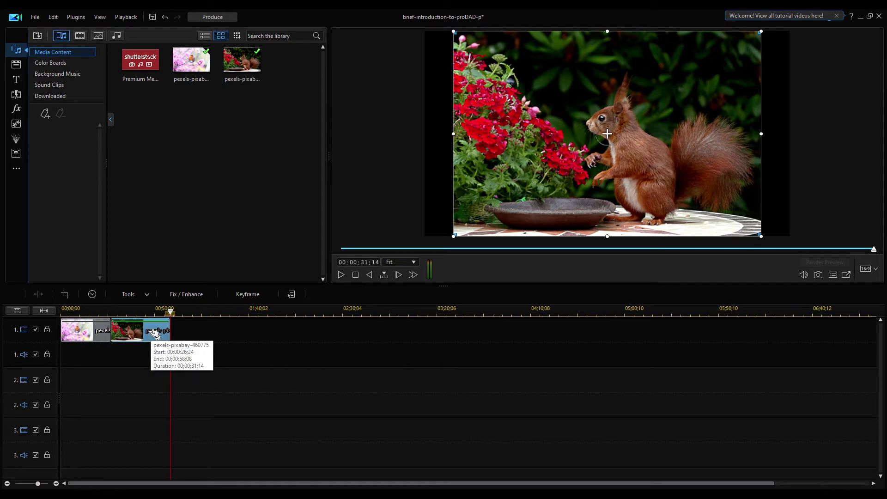
pyautogui.click(138, 183)
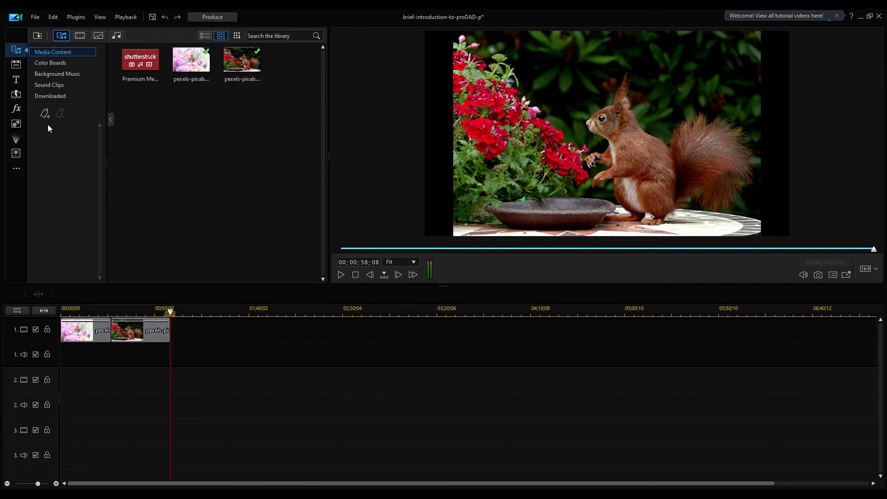
pyautogui.click(19, 97)
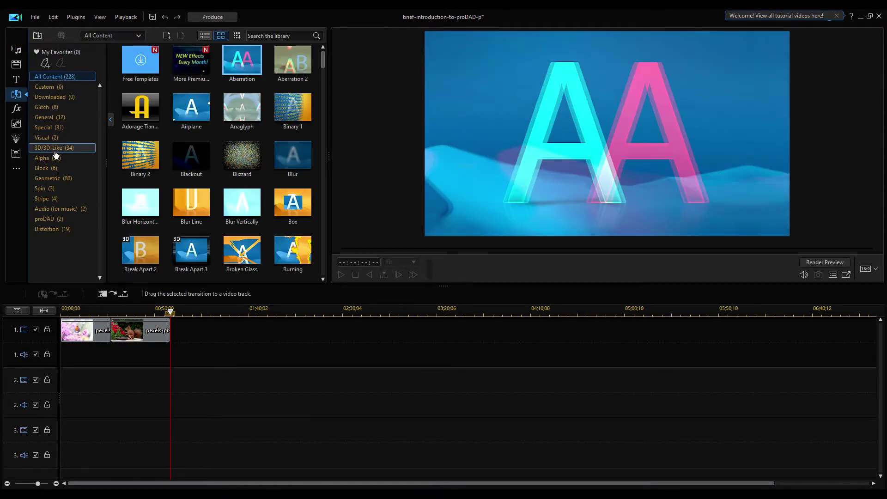
# Step: Insert the proDAD Adorage Transition between the two clips, play it back, and open its effect dialog
pyautogui.click(53, 220)
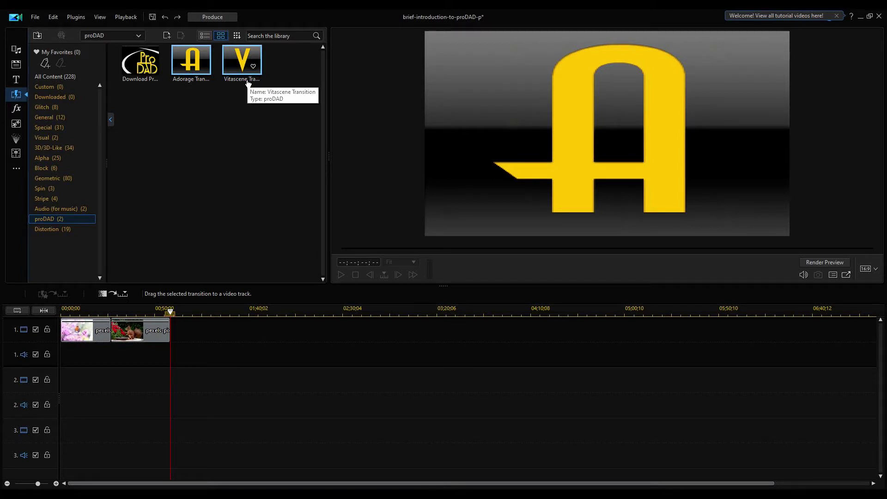
pyautogui.moveTo(189, 62); pyautogui.dragTo(109, 332)
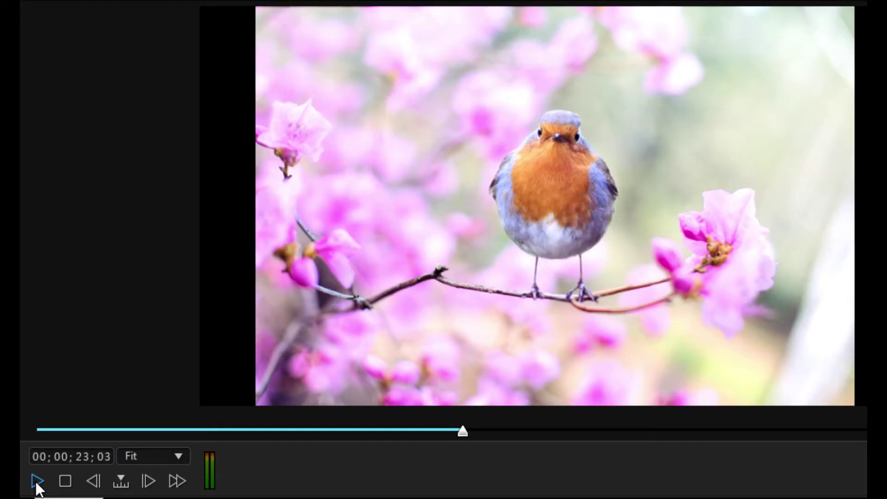
pyautogui.click(37, 480)
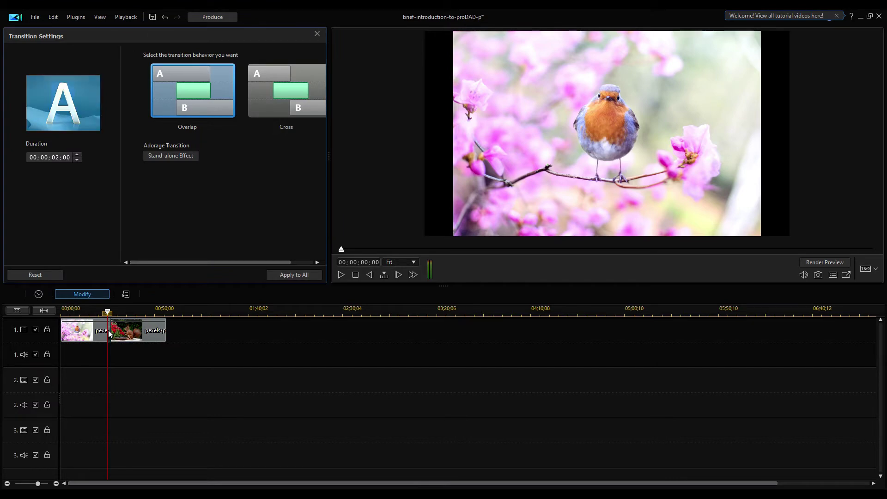
pyautogui.click(167, 157)
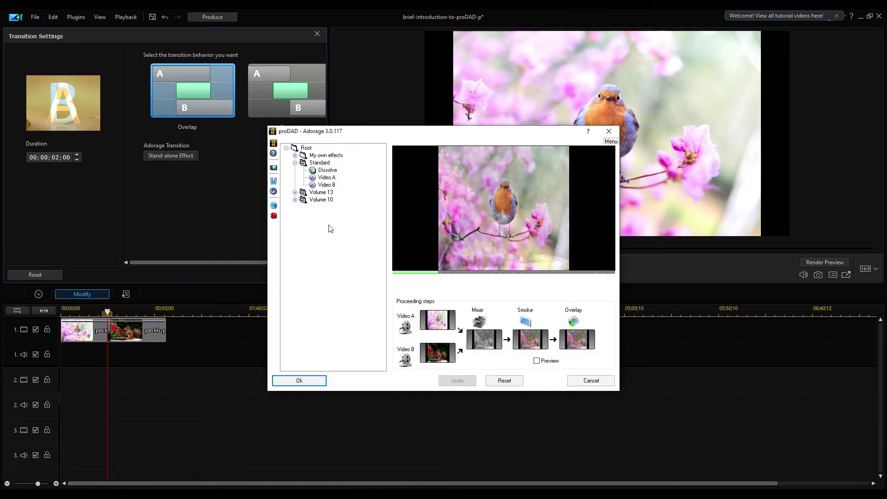
# Step: Expand Volume 10 and Volume 13 and browse the Universal Transitions, Rings and Wreath effects
pyautogui.click(295, 163)
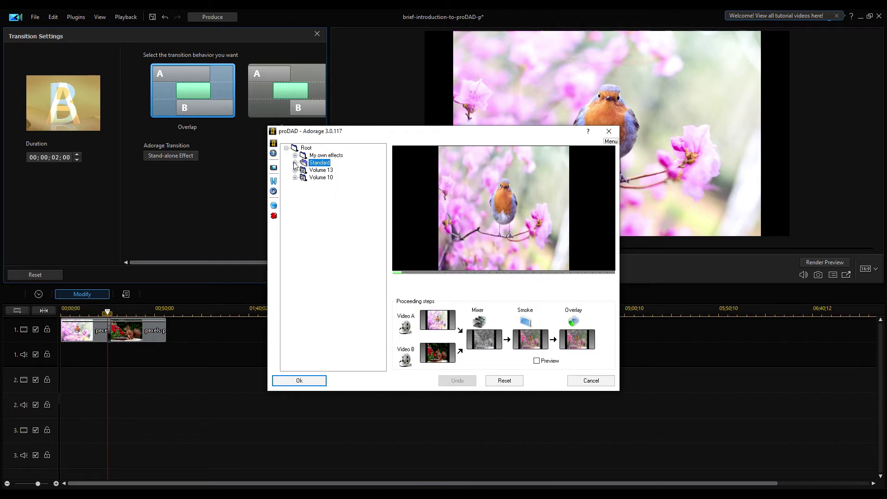
pyautogui.click(295, 177)
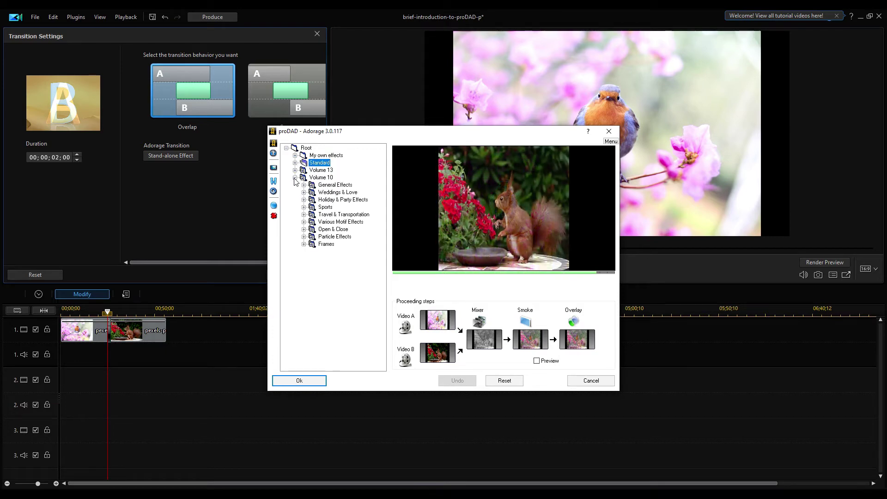
pyautogui.click(295, 170)
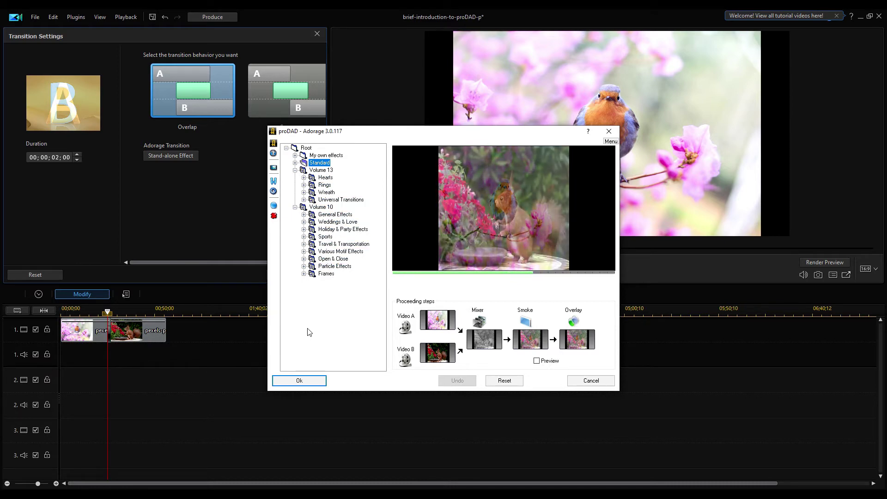
pyautogui.click(304, 200)
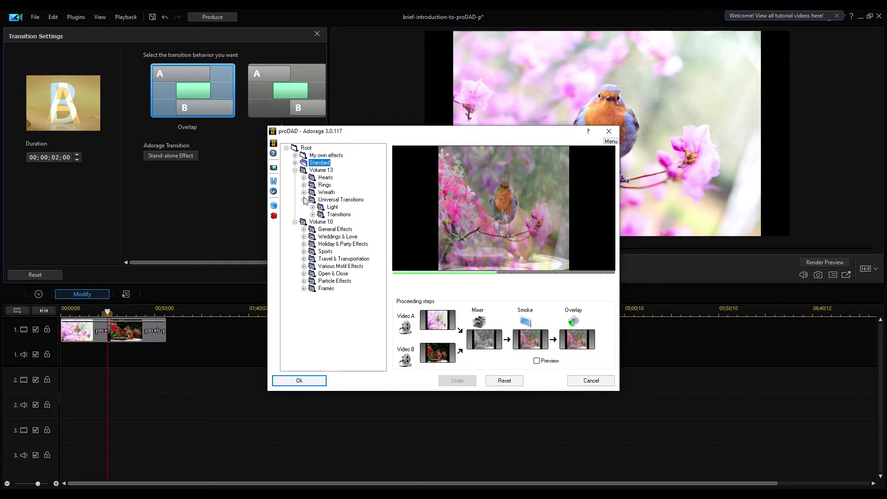
pyautogui.click(304, 192)
pyautogui.click(304, 184)
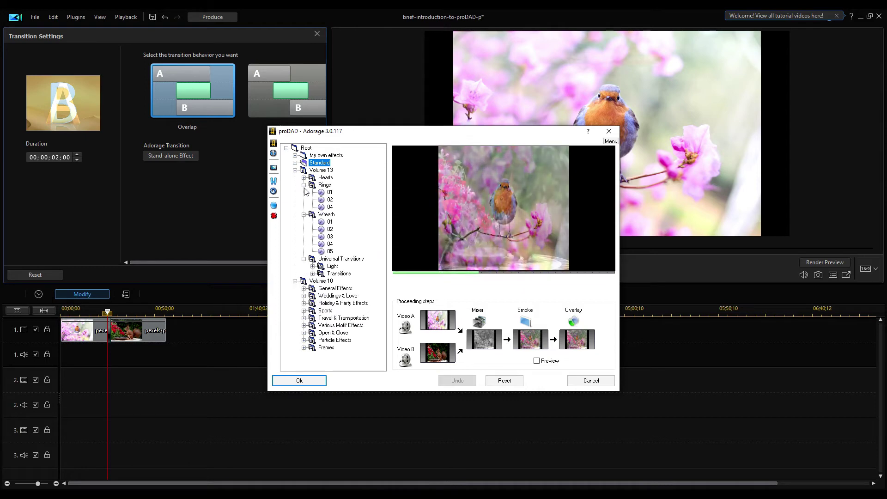
pyautogui.click(304, 185)
pyautogui.click(304, 192)
pyautogui.click(304, 200)
# Step: Preview Christmas effects 04 and 06 from Holiday & Party Effects
pyautogui.click(305, 230)
pyautogui.click(313, 237)
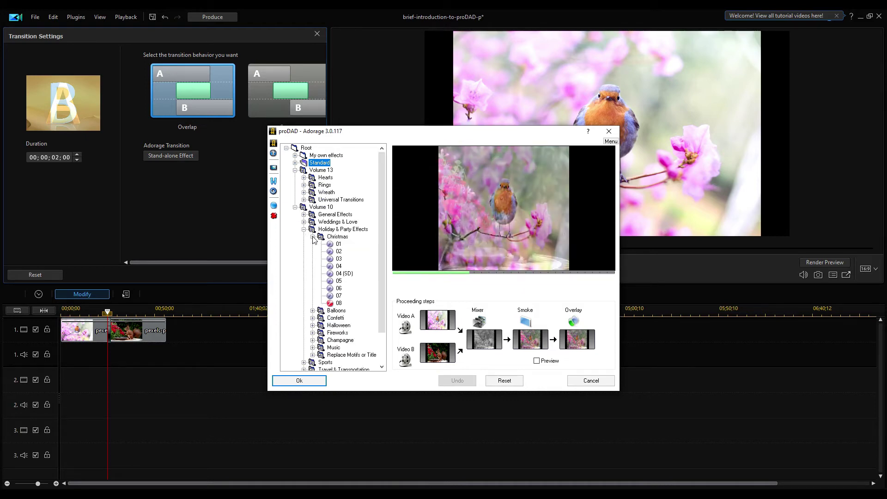
pyautogui.click(339, 244)
pyautogui.click(338, 266)
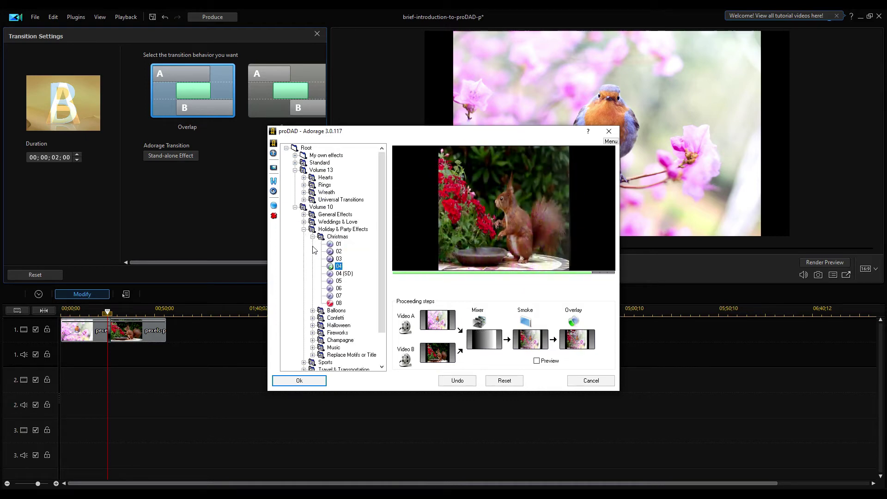
pyautogui.click(337, 288)
# Step: Try Particle 8 1, then apply Particle 10 3 from Particle Effects
pyautogui.click(304, 229)
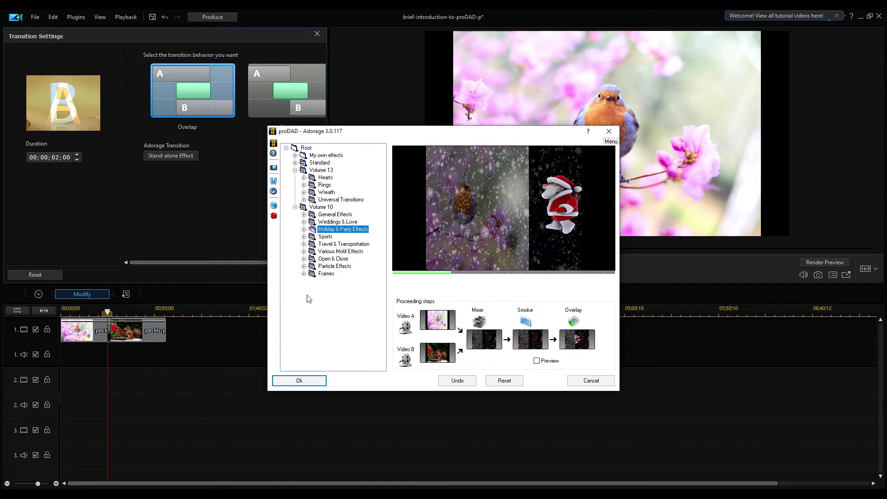
pyautogui.click(304, 267)
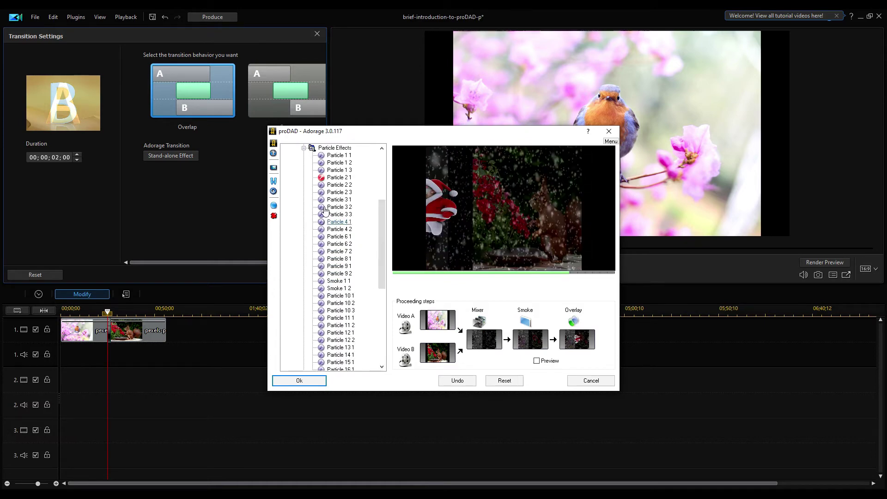
pyautogui.click(337, 259)
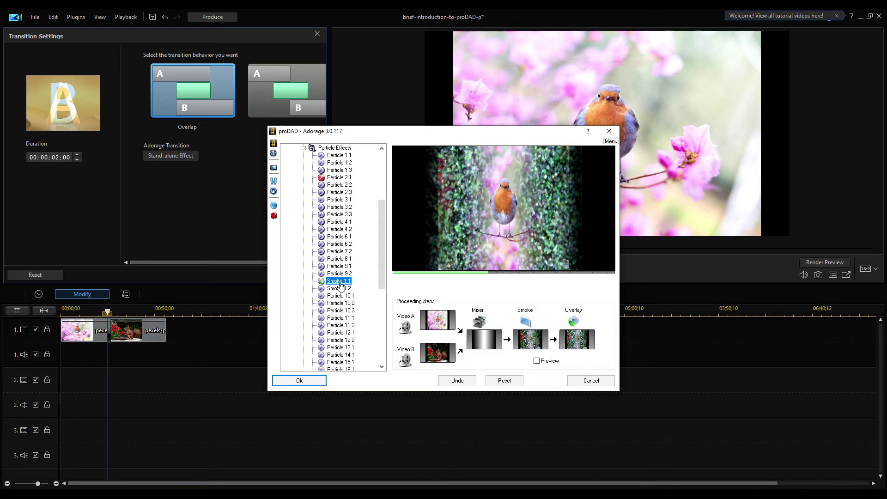
pyautogui.click(342, 310)
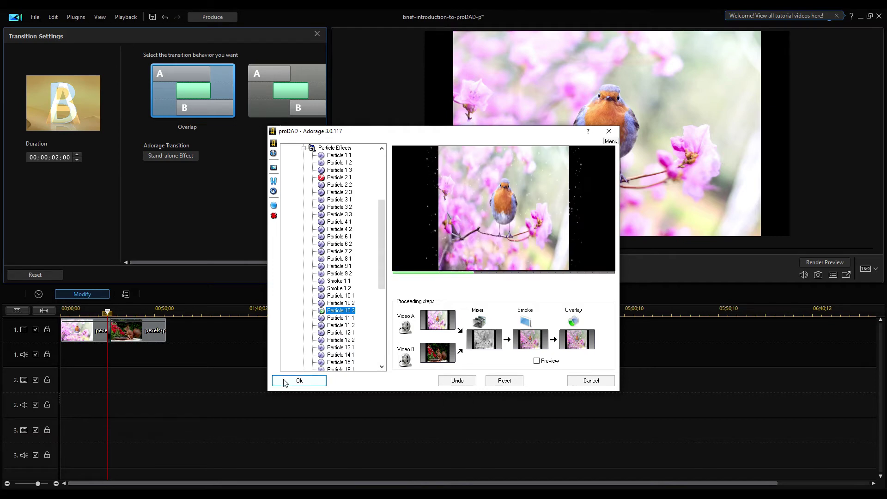
# Step: Confirm the Particle 10 3 Adorage transition, close its settings and play the project preview
pyautogui.click(306, 382)
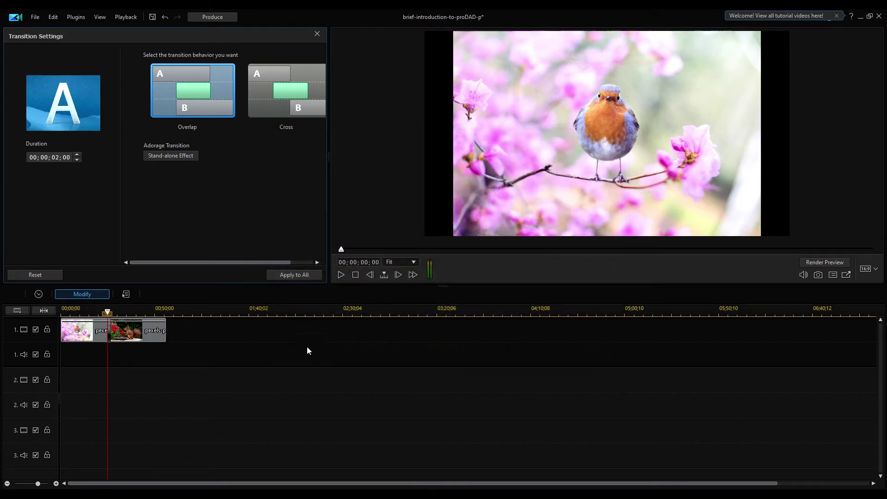
pyautogui.click(317, 33)
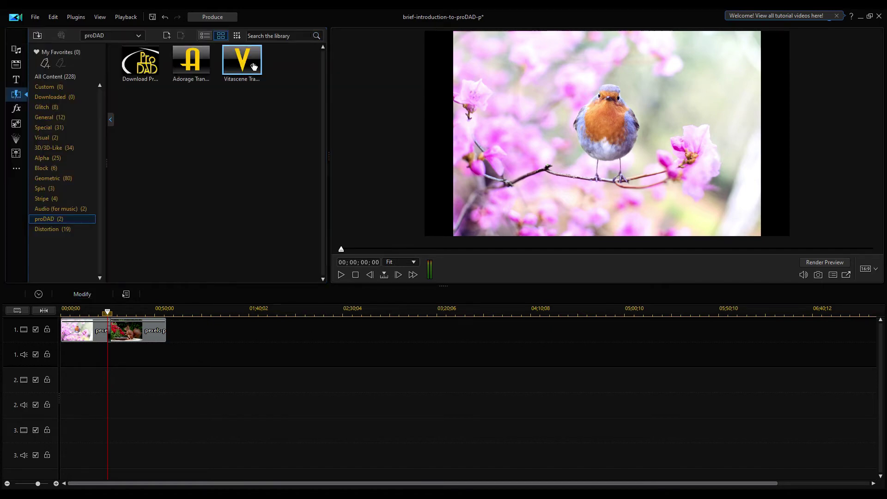
pyautogui.click(340, 275)
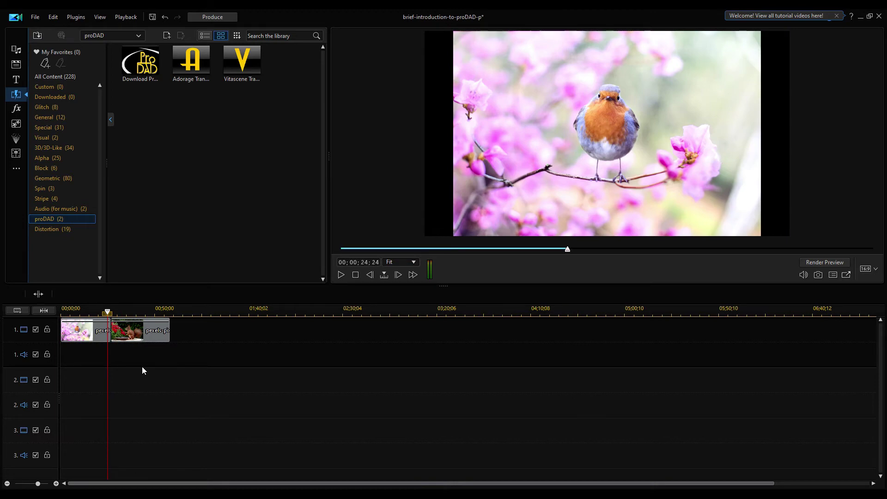
# Step: Drop the Vitascene transition between the robin and squirrel photos and open it as a stand-alone effect
pyautogui.moveTo(241, 60); pyautogui.dragTo(123, 332)
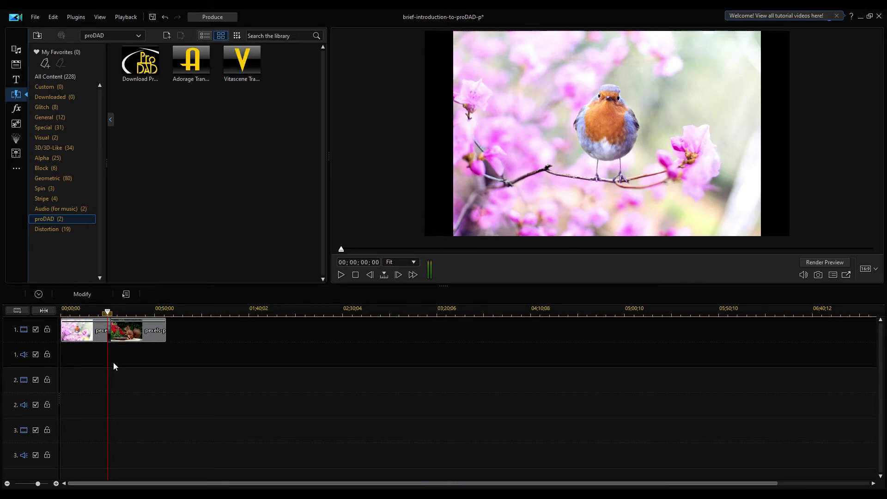
pyautogui.doubleClick(111, 337)
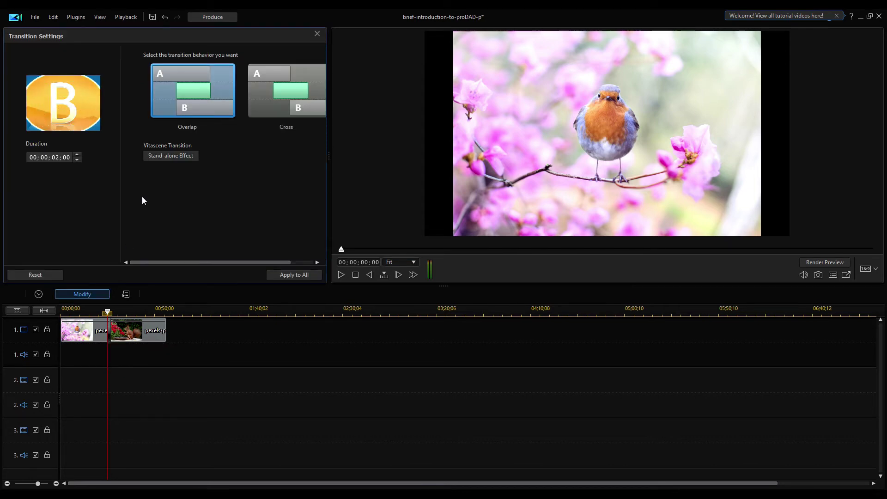
pyautogui.click(161, 155)
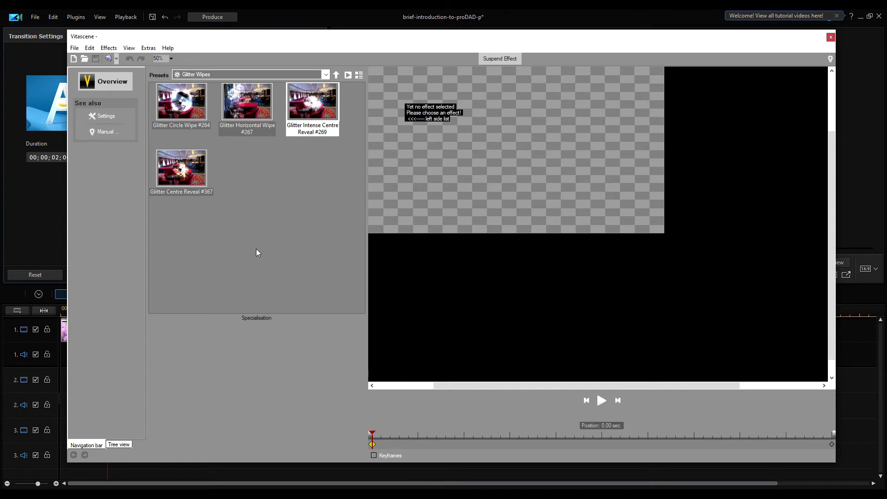
# Step: Browse the Blur and Blur Dissolves preset groups and preview a dissolve on the transition
pyautogui.click(201, 75)
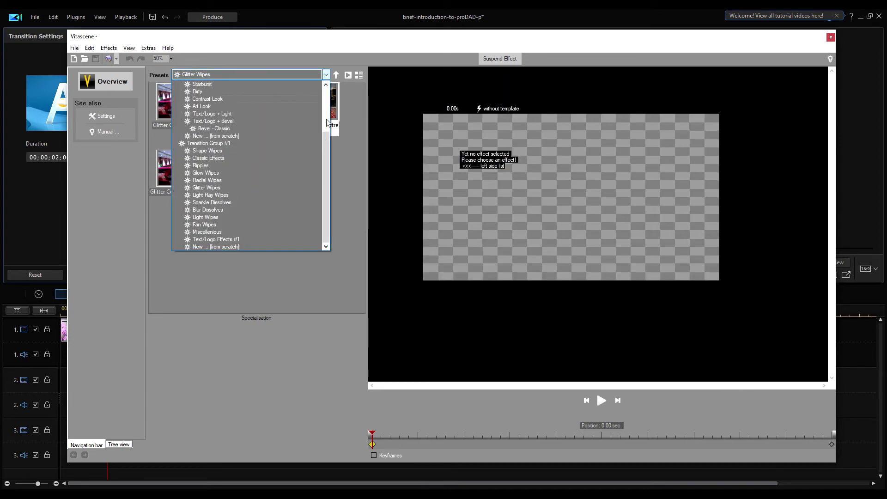
pyautogui.scroll(3, 327, 122)
pyautogui.moveTo(329, 178); pyautogui.dragTo(319, 147)
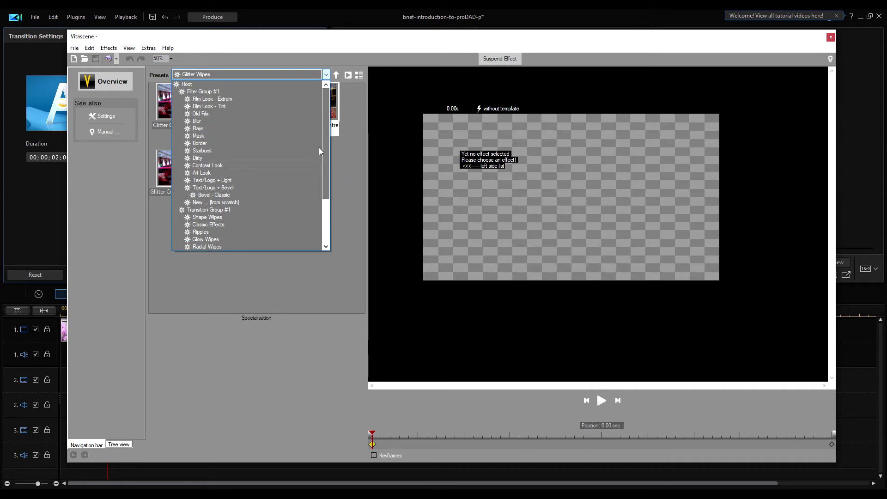
pyautogui.click(202, 120)
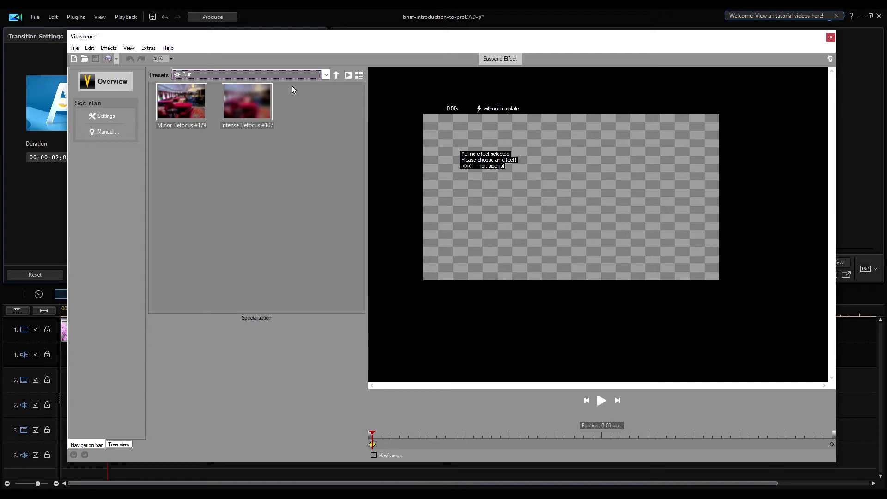
pyautogui.click(326, 74)
pyautogui.moveTo(327, 109); pyautogui.dragTo(327, 157)
pyautogui.click(209, 173)
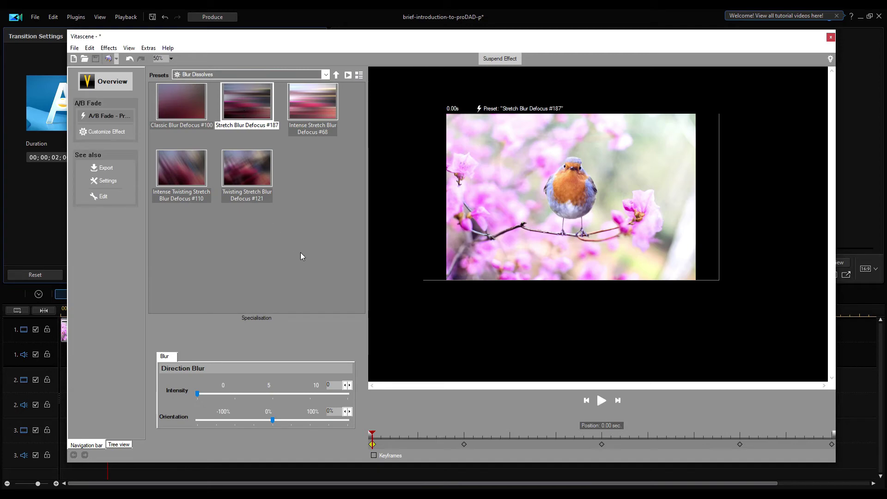
pyautogui.click(602, 400)
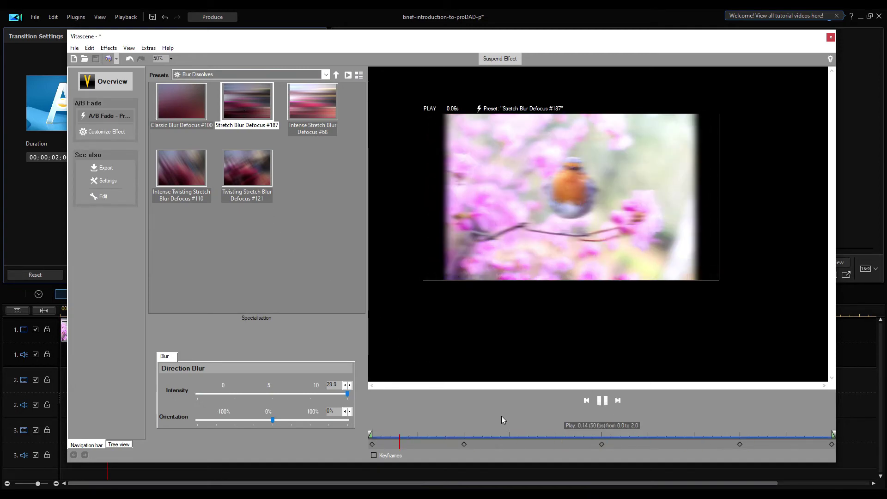
pyautogui.click(603, 401)
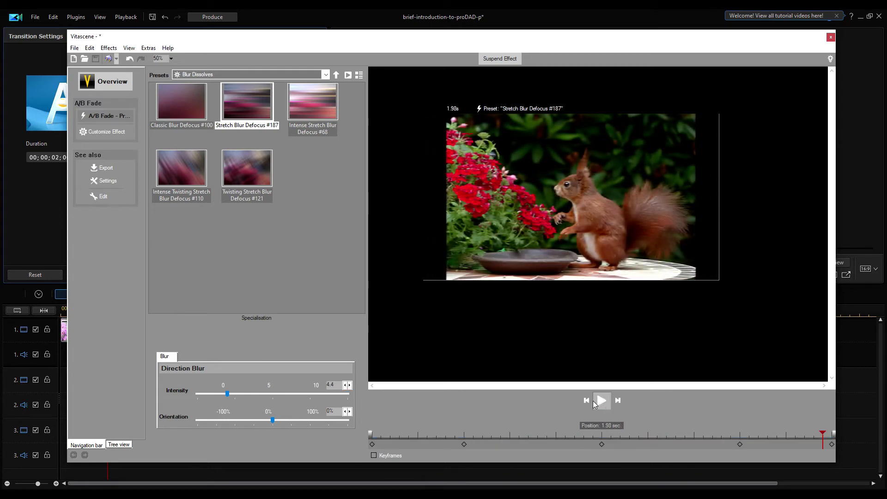
# Step: Try Glow Blinds Wipe #15, then preview the Kaleidoscope Glow Wipe #35 transition
pyautogui.click(223, 74)
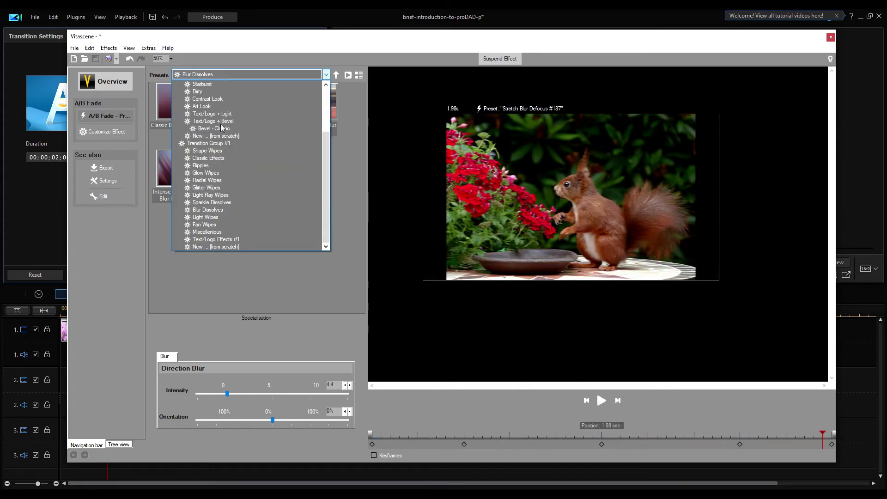
pyautogui.click(218, 172)
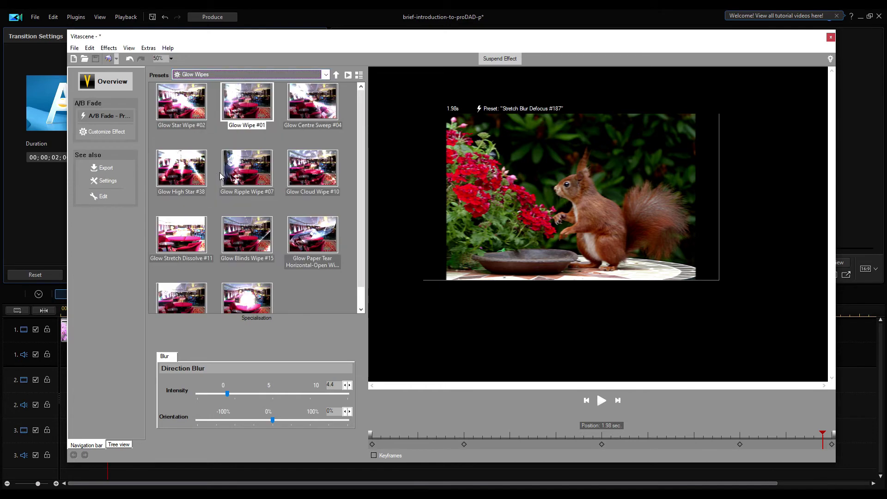
pyautogui.click(240, 233)
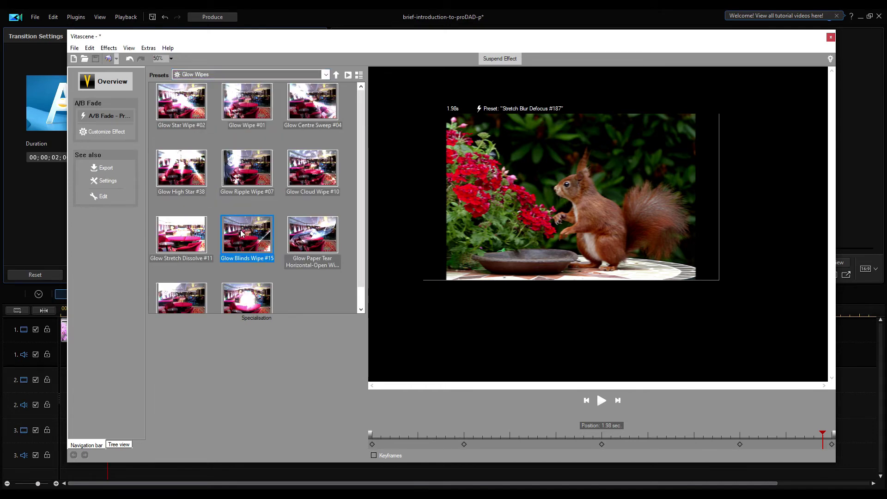
pyautogui.click(603, 401)
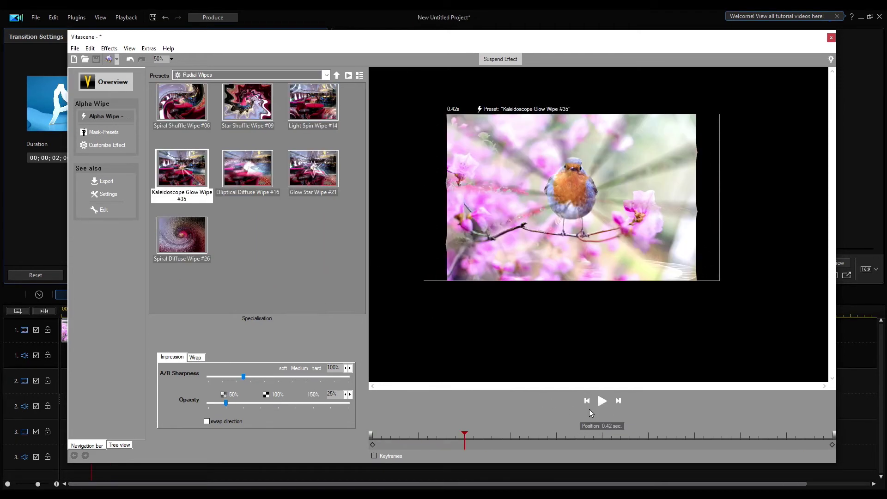
pyautogui.click(602, 401)
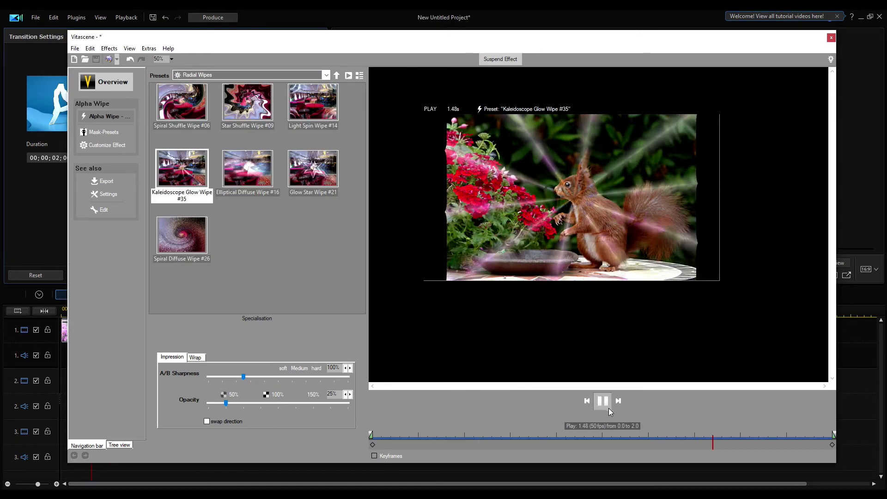
pyautogui.click(606, 404)
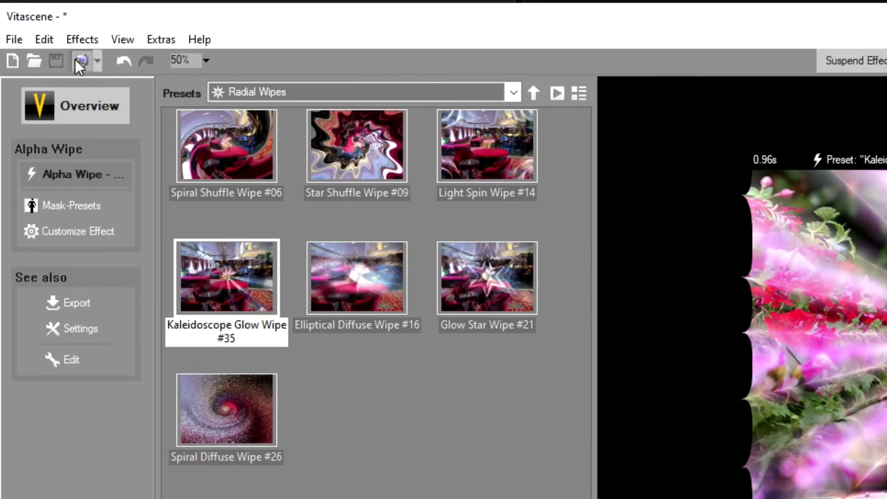
# Step: Leave Vitascene, replay the Kaleidoscope transition in the project preview, and close Transition Settings
pyautogui.click(75, 60)
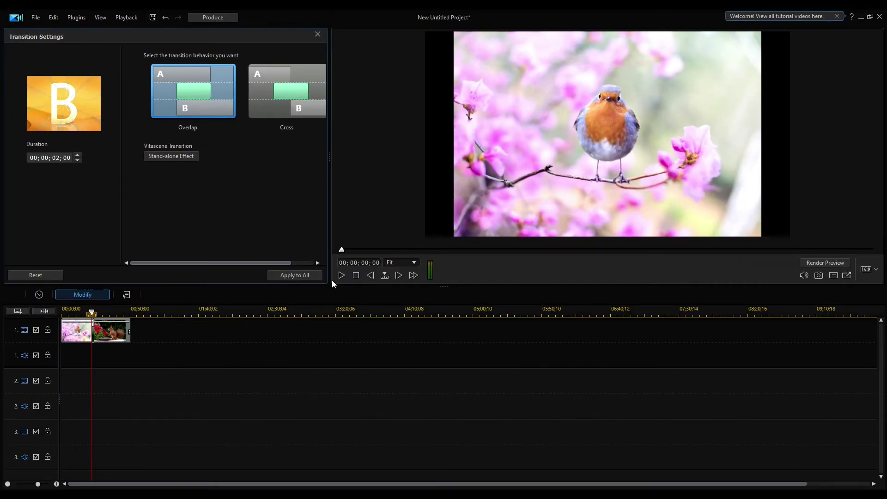
pyautogui.click(342, 275)
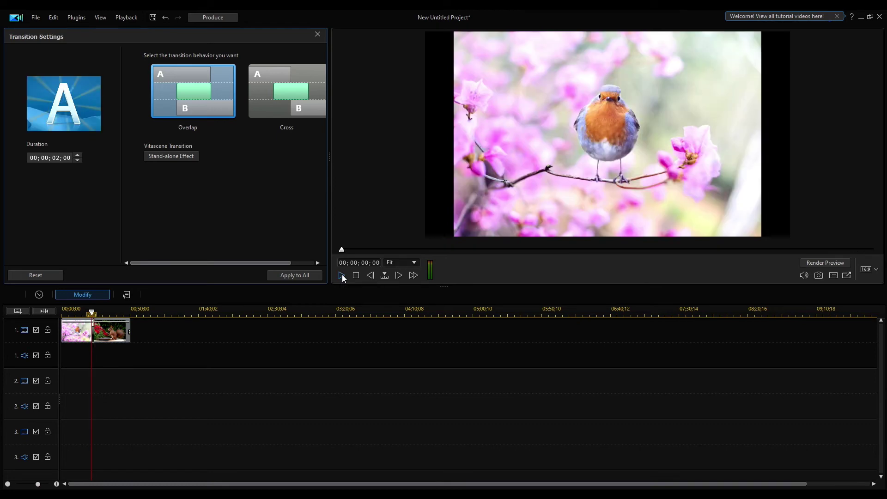
pyautogui.click(342, 275)
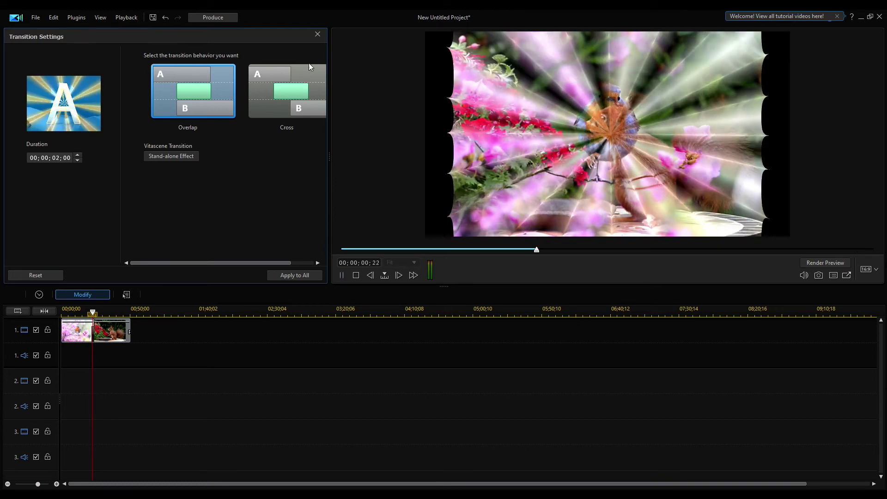
pyautogui.click(317, 33)
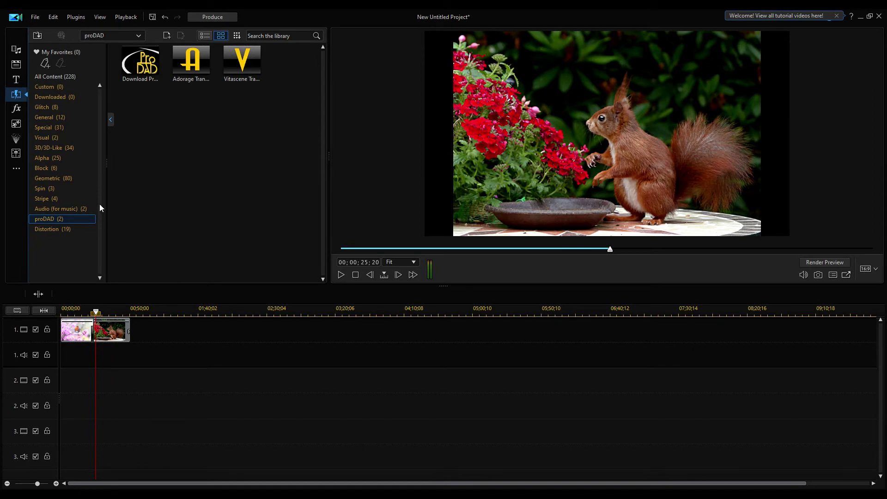
# Step: Show the 3rd Party proDAD filters in the Effect Room
pyautogui.click(16, 111)
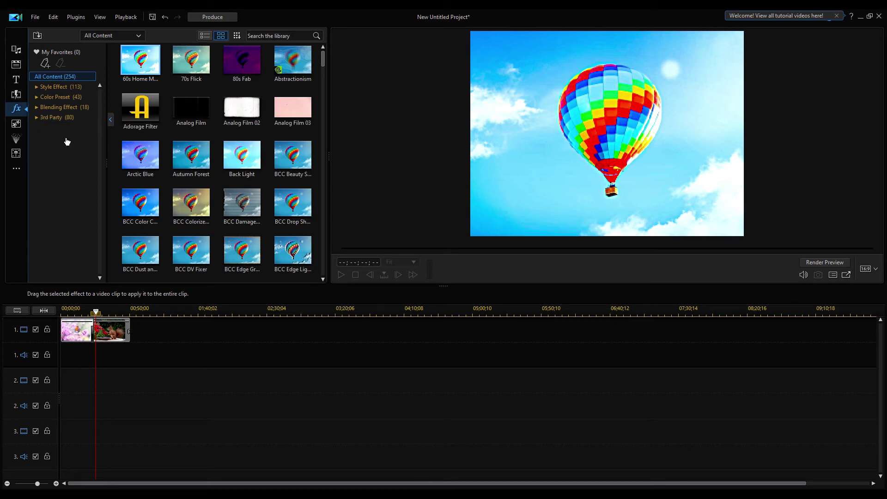
pyautogui.click(37, 117)
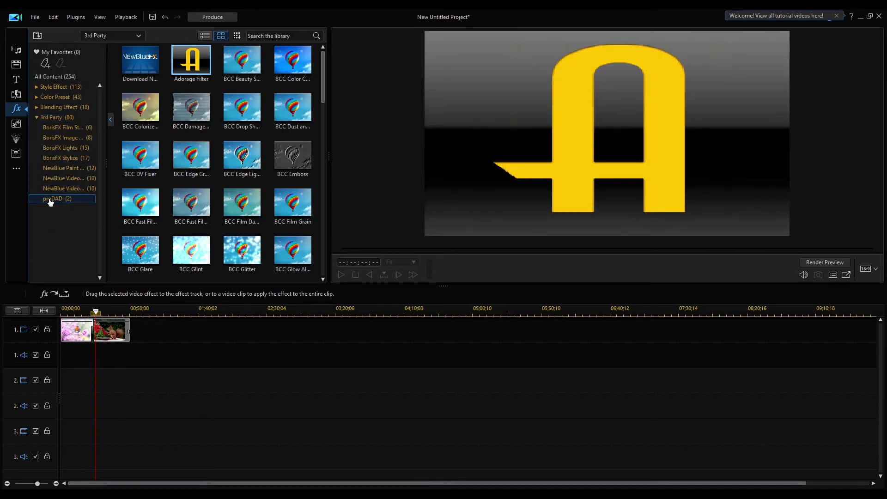
pyautogui.click(51, 202)
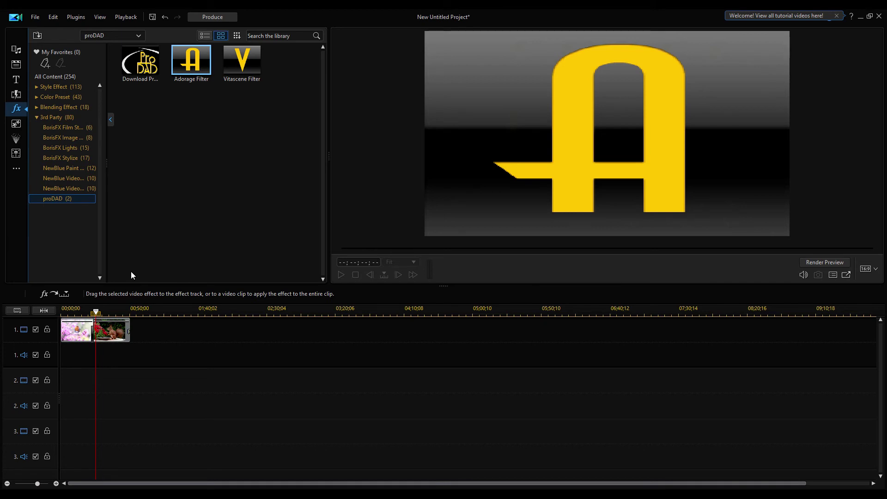
# Step: Delete the transition between the photos and drop the Adorage Filter onto the squirrel clip
pyautogui.click(93, 338)
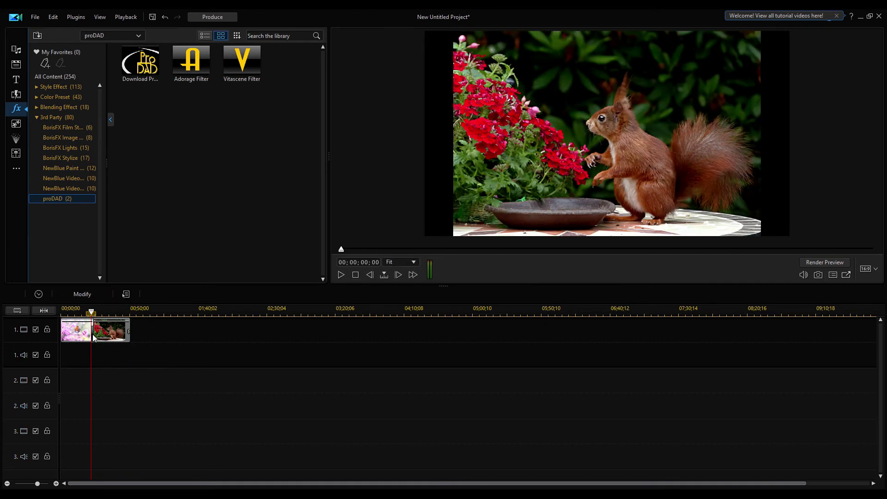
pyautogui.press('Delete')
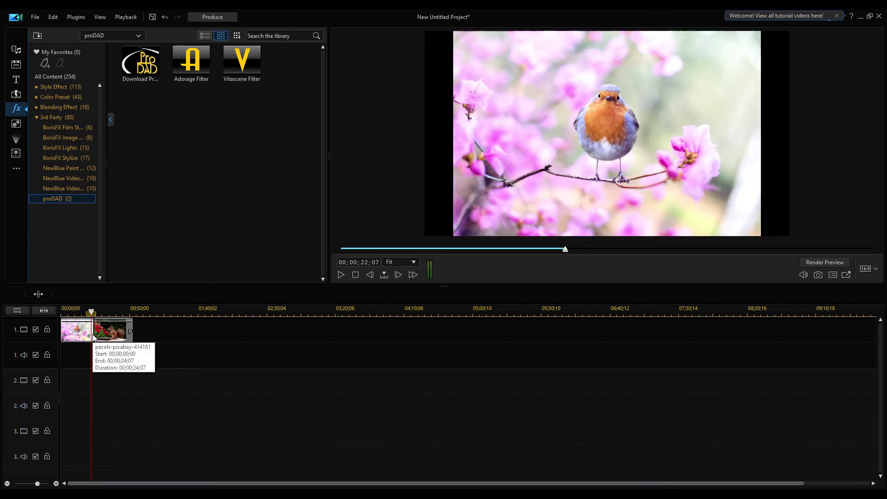
pyautogui.moveTo(180, 60); pyautogui.dragTo(108, 335)
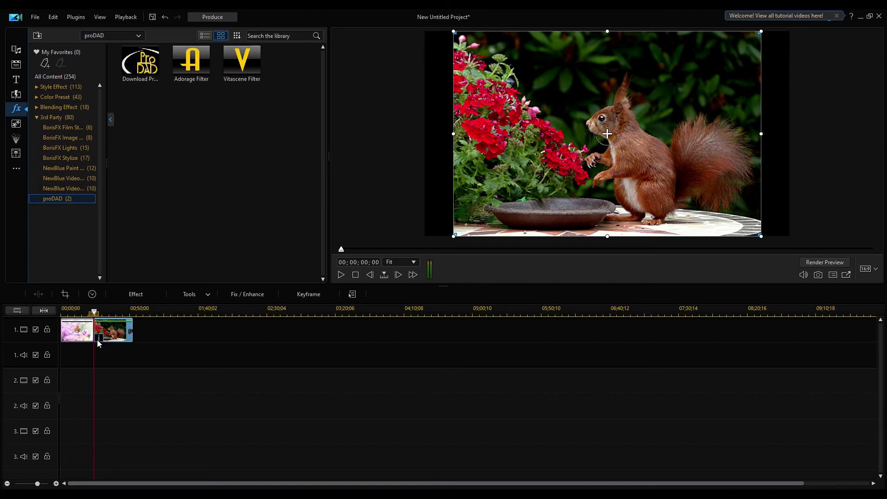
# Step: Set the squirrel clip's Adorage Filter to Various Motif Effects > Modern Arts and play it back
pyautogui.moveTo(98, 342)
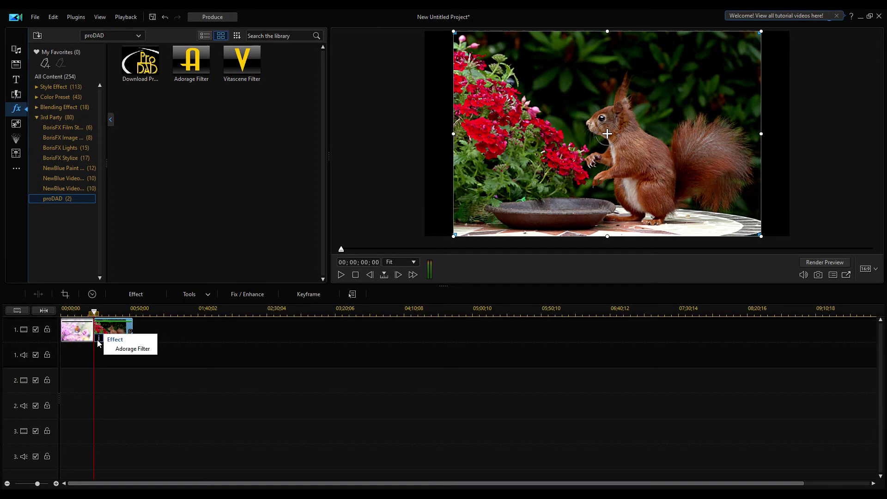
pyautogui.click(122, 349)
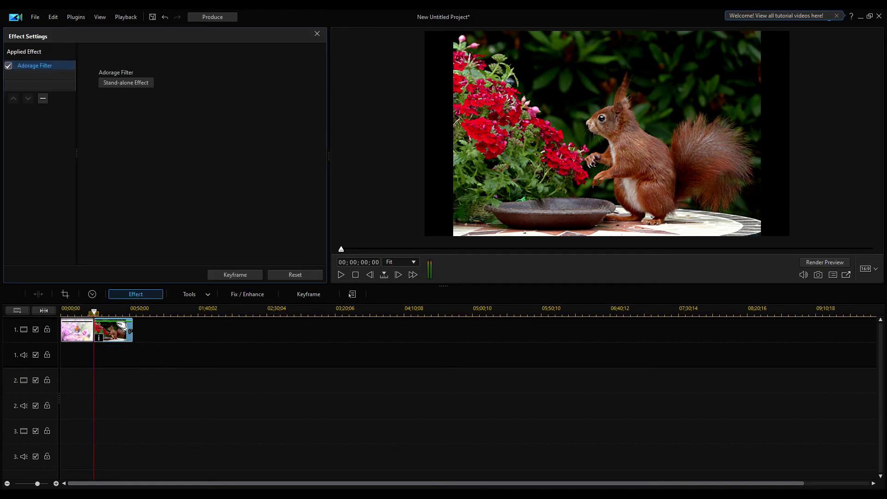
pyautogui.click(132, 85)
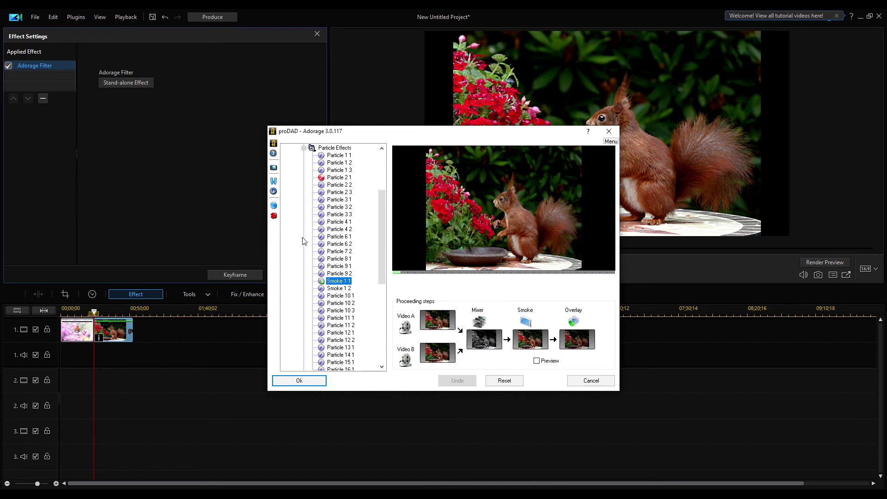
pyautogui.scroll(4, 302, 241)
pyautogui.scroll(-2, 308, 240)
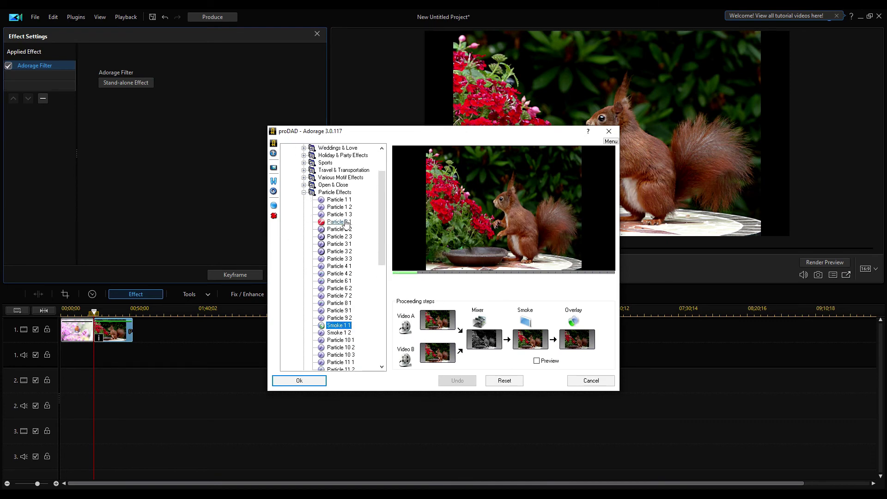
pyautogui.click(337, 221)
pyautogui.click(340, 256)
pyautogui.click(304, 195)
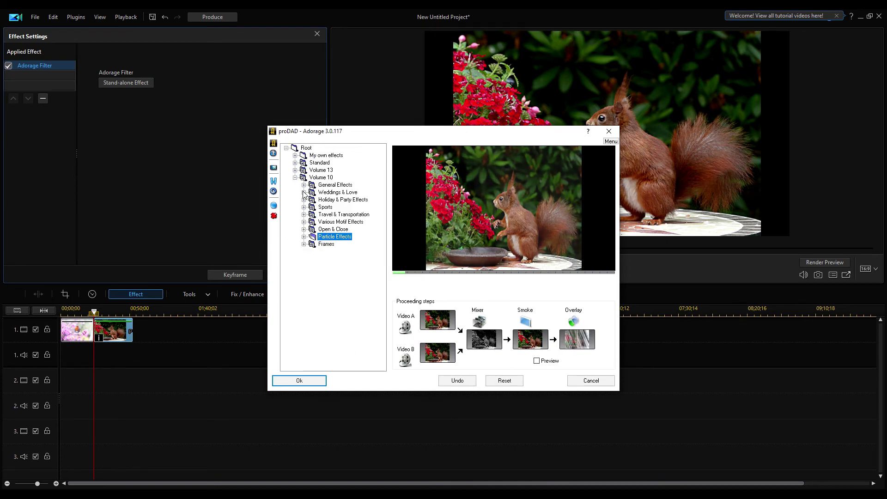
pyautogui.click(304, 222)
pyautogui.click(340, 311)
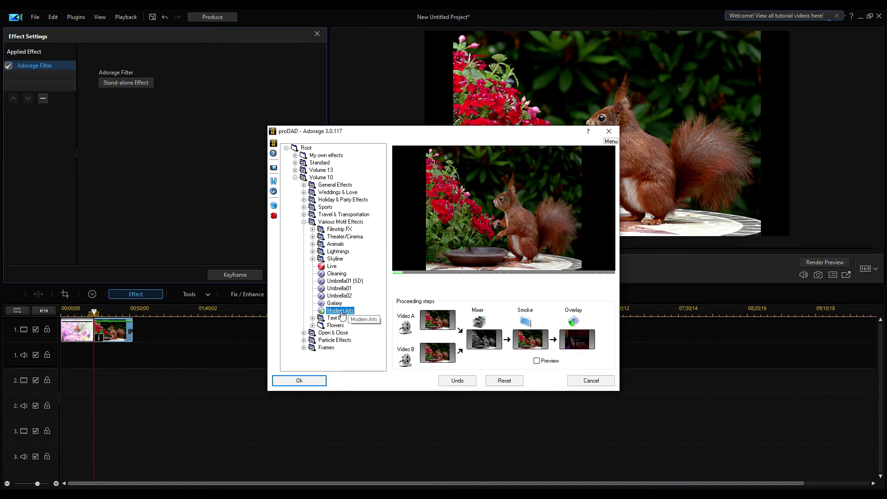
pyautogui.click(308, 382)
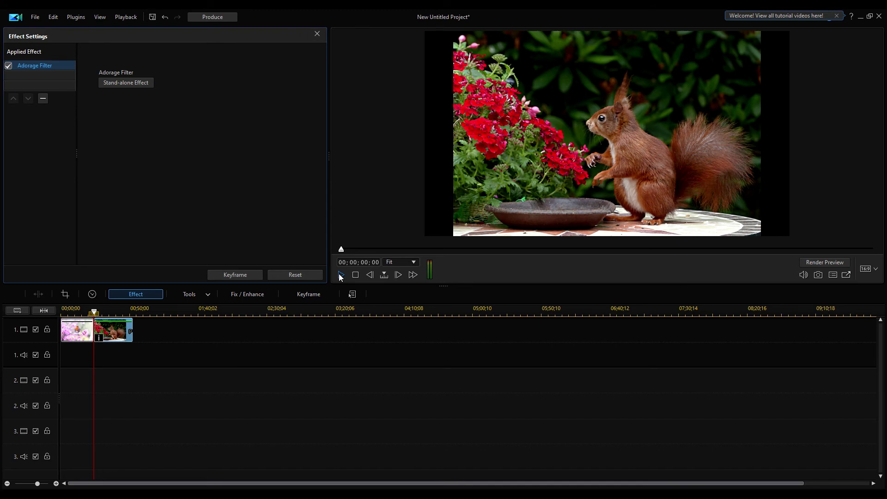
pyautogui.click(340, 275)
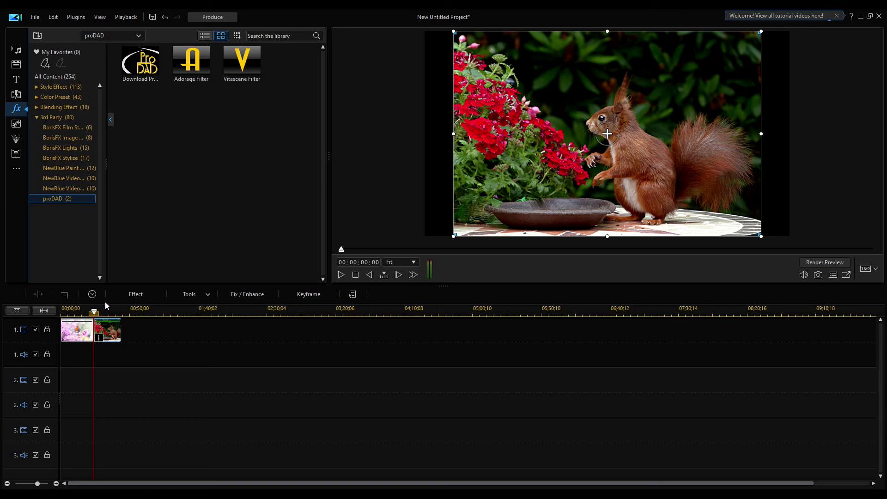
# Step: Swap the squirrel clip's Adorage Filter for the Vitascene Filter and open the Vitascene editor
pyautogui.click(105, 344)
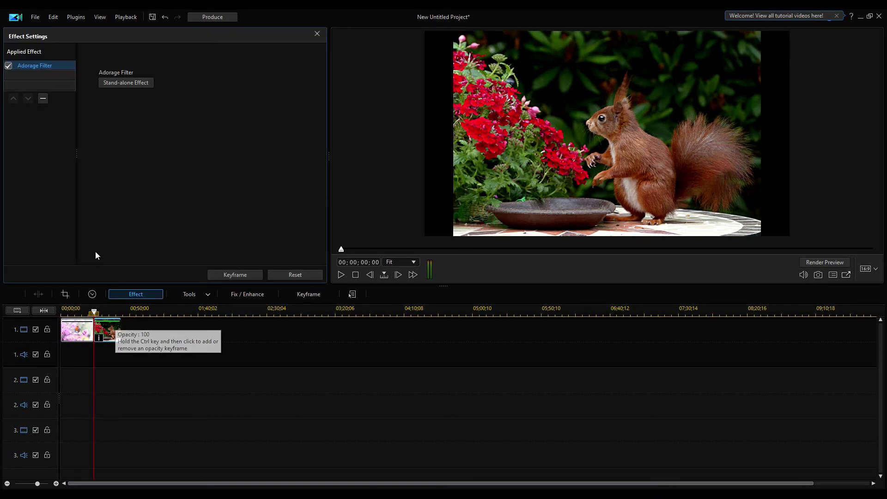
pyautogui.click(43, 98)
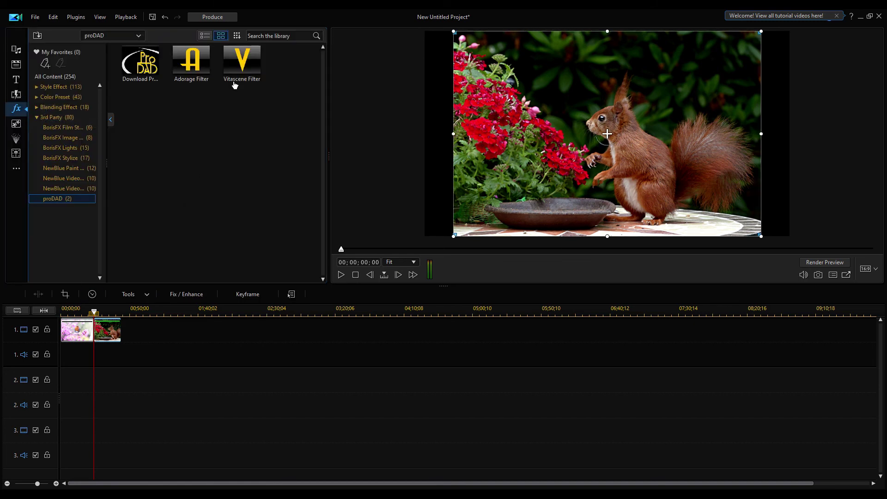
pyautogui.moveTo(235, 85)
pyautogui.mouseDown()
pyautogui.moveTo(138, 291)
pyautogui.moveTo(110, 332)
pyautogui.moveTo(79, 334)
pyautogui.moveTo(100, 335)
pyautogui.mouseUp()
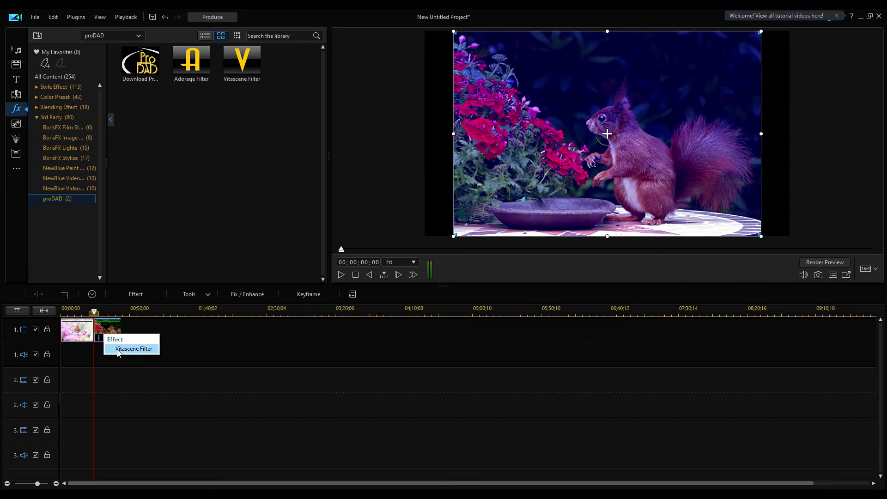
pyautogui.click(118, 350)
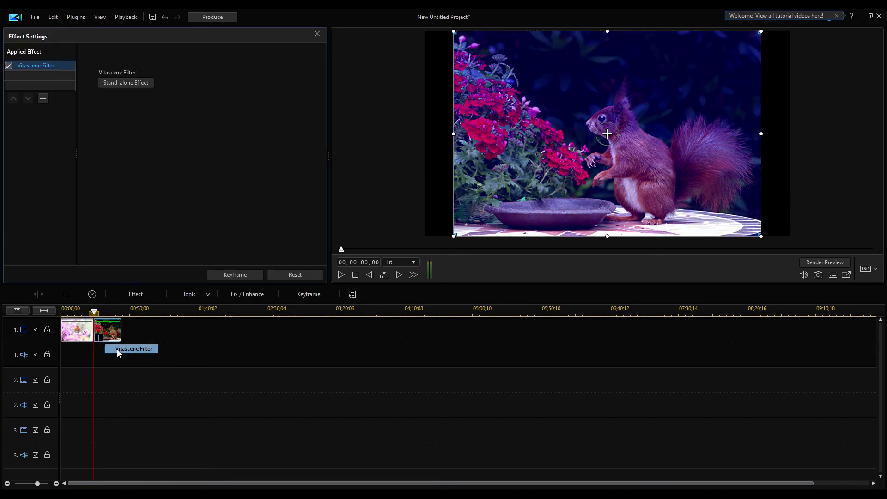
pyautogui.click(121, 82)
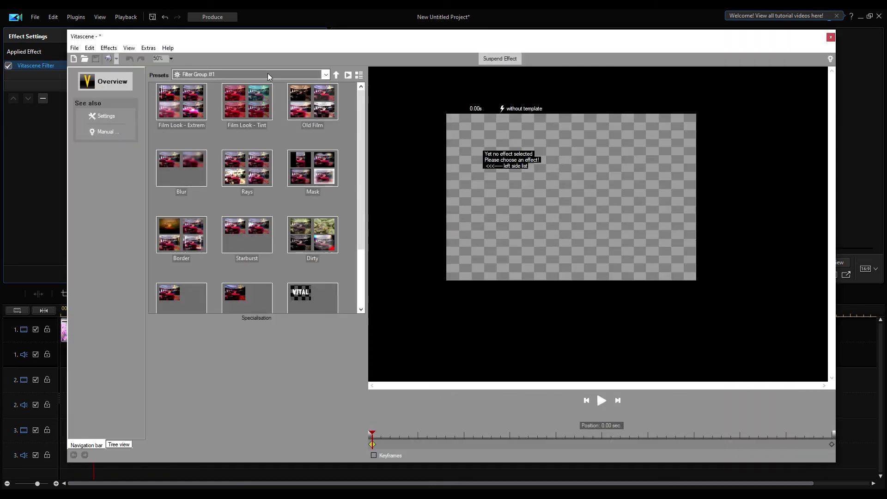
# Step: Try the Intense Defocus blur, then keep Art Look Cartoon Outline #612 and close the editors
pyautogui.click(268, 74)
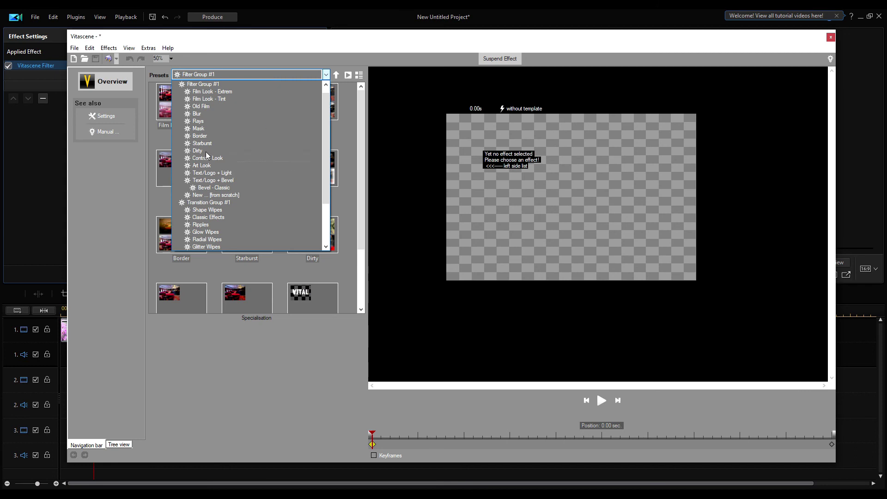
pyautogui.click(197, 113)
pyautogui.click(234, 102)
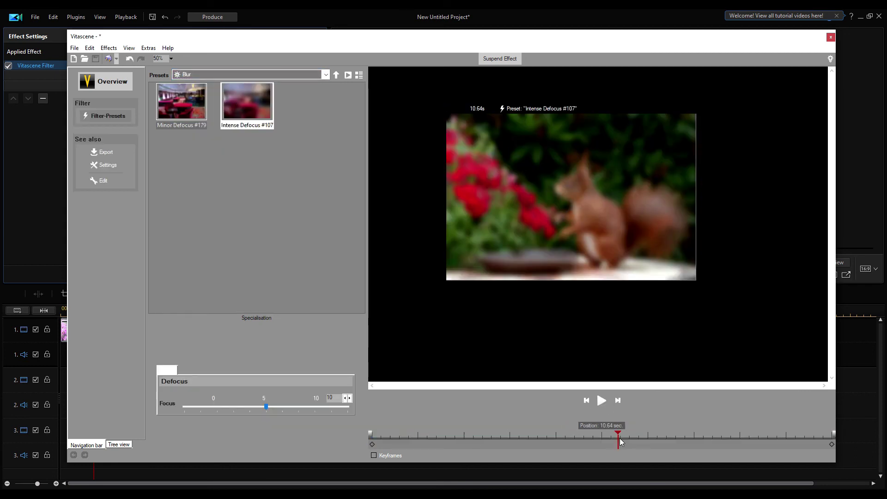
pyautogui.click(249, 74)
pyautogui.click(195, 136)
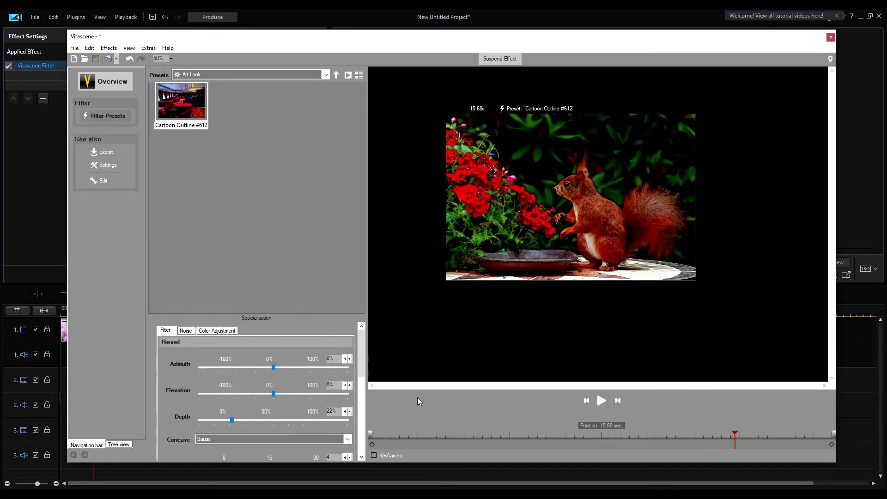
pyautogui.click(109, 58)
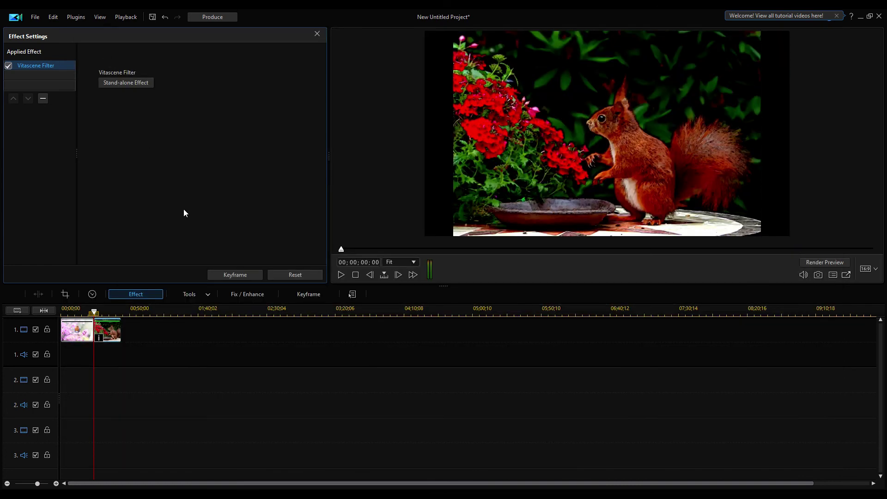
pyautogui.click(94, 315)
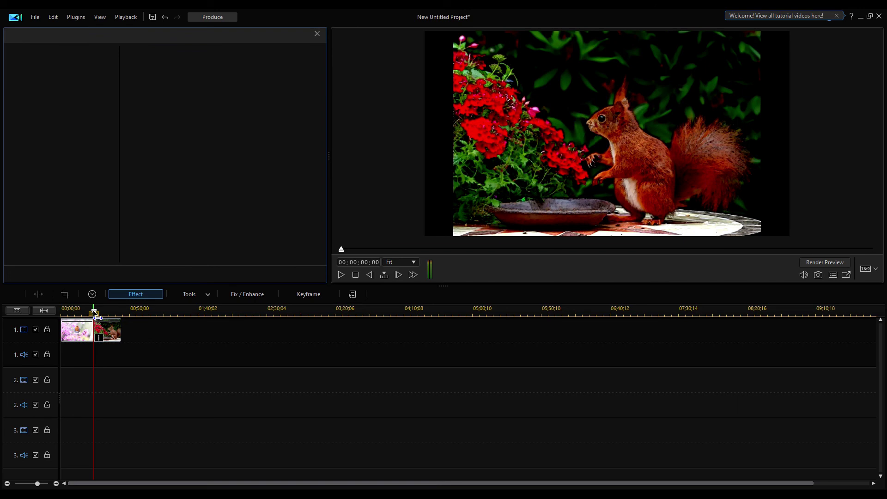
pyautogui.moveTo(95, 315)
pyautogui.mouseDown()
pyautogui.moveTo(114, 314)
pyautogui.moveTo(85, 315)
pyautogui.moveTo(100, 314)
pyautogui.mouseUp()
# Step: Select the squirrel clip and remove its Vitascene Filter in Effect Settings
pyautogui.click(107, 329)
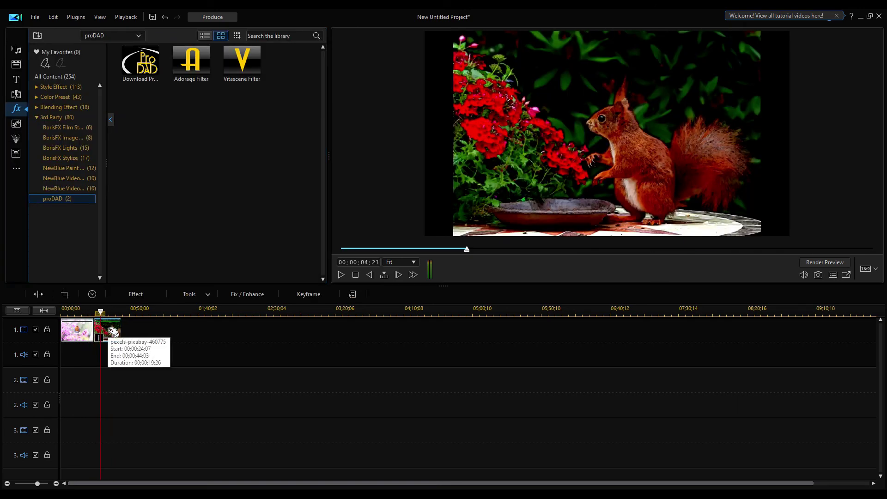
pyautogui.click(99, 338)
pyautogui.click(112, 350)
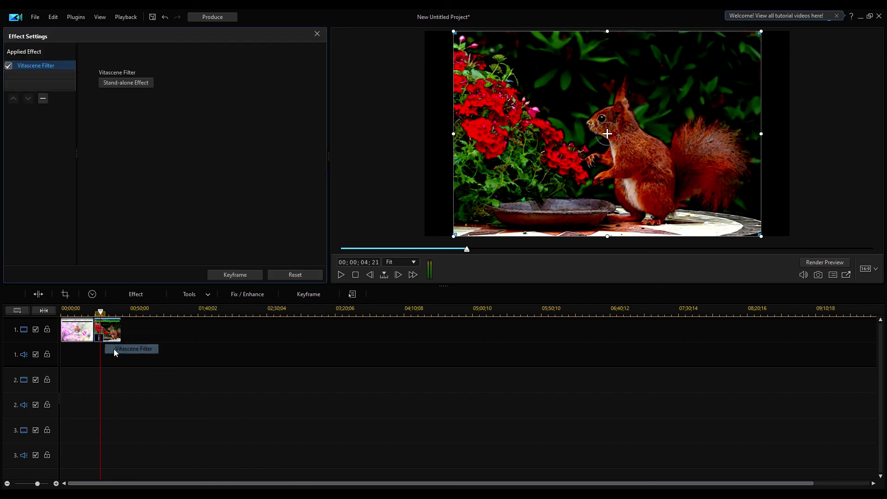
pyautogui.click(41, 100)
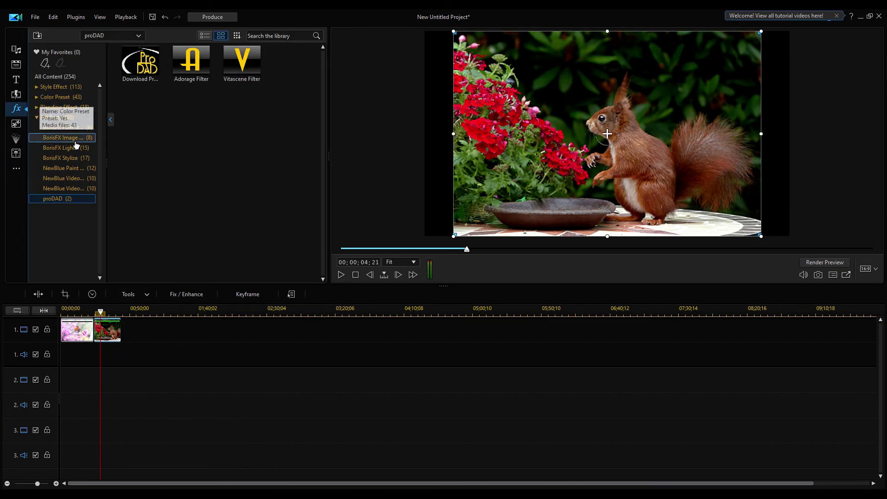